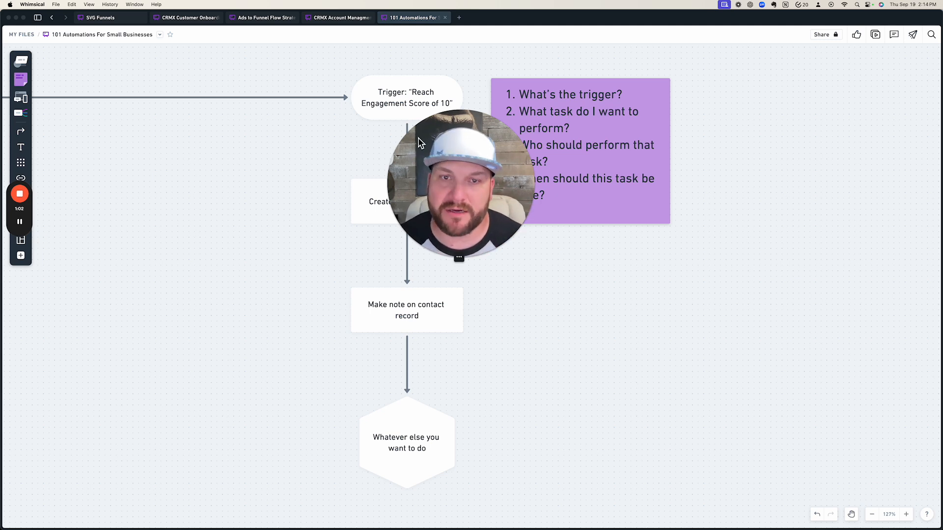
Review the flowchart from the engagement score trigger through task creation and contact note to the final "Whatever else you want to do" shape.
left_click_drag(476, 156, 245, 127)
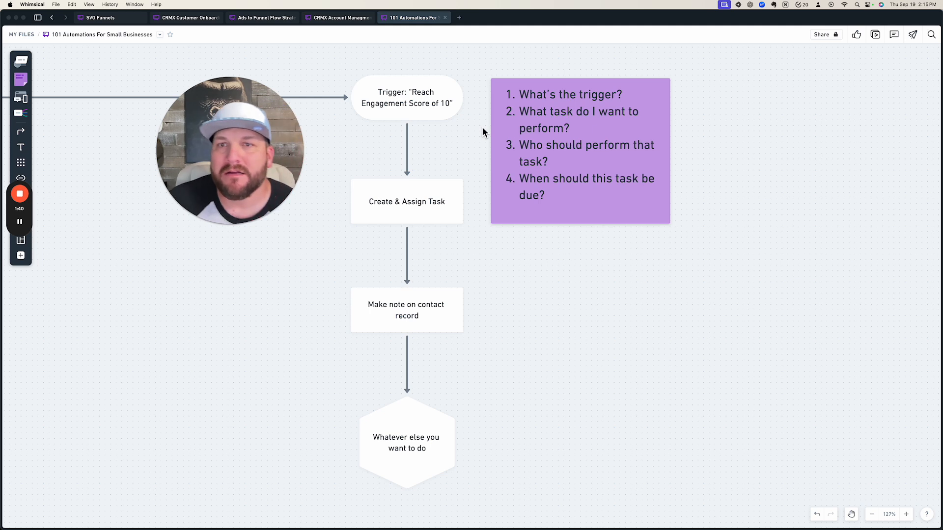
left_click(408, 105)
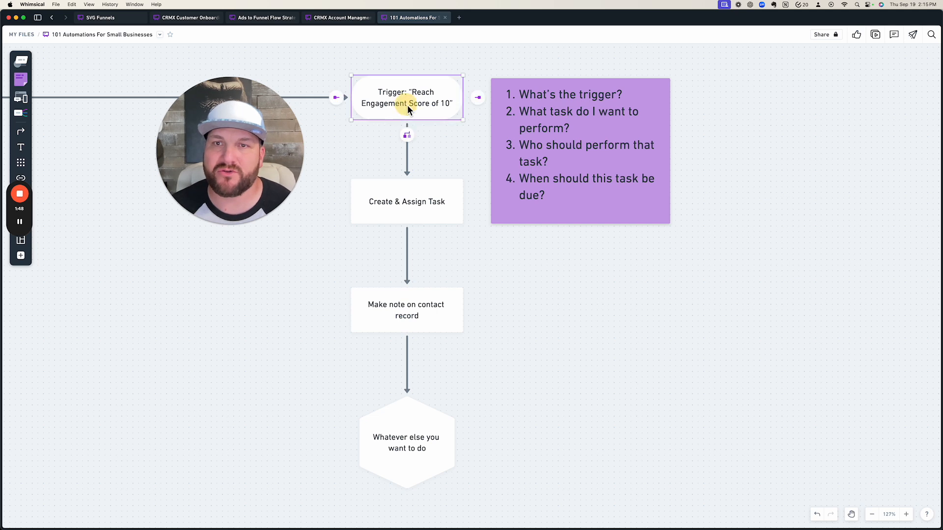
left_click(354, 137)
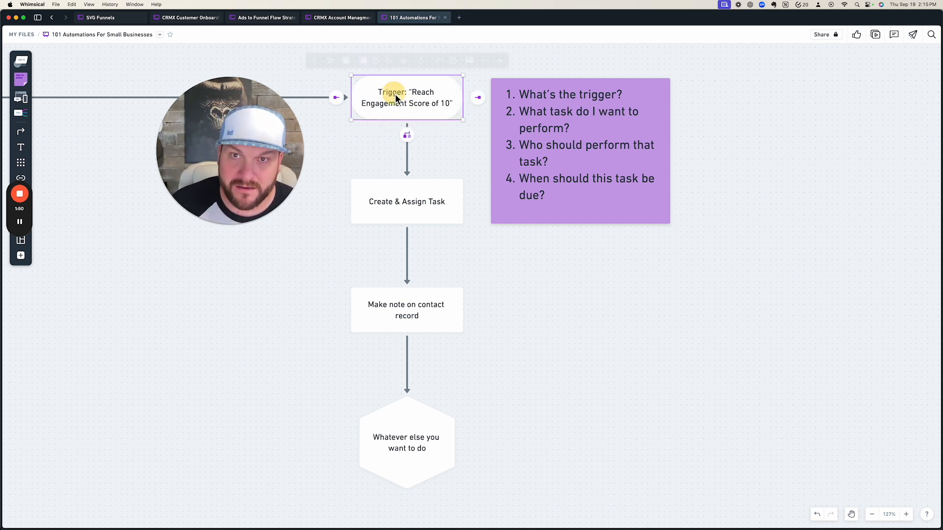
left_click(395, 93)
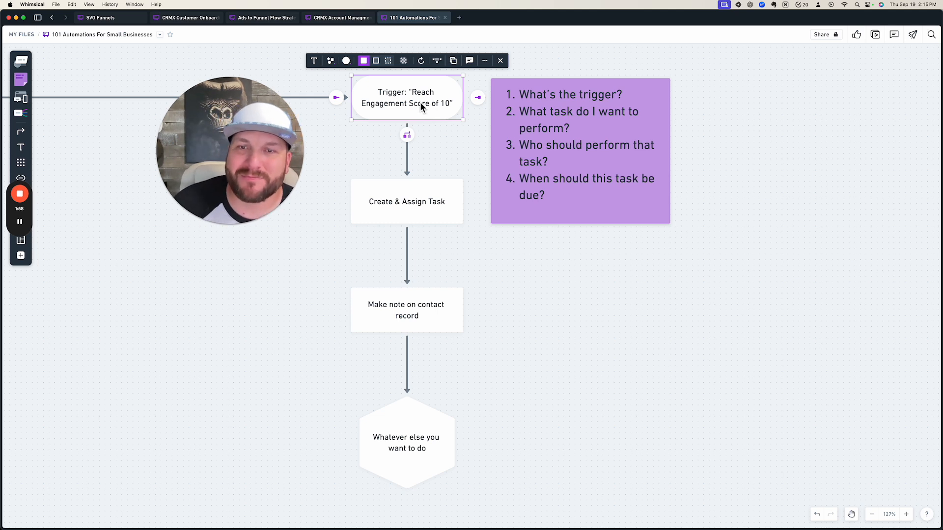
left_click(406, 207)
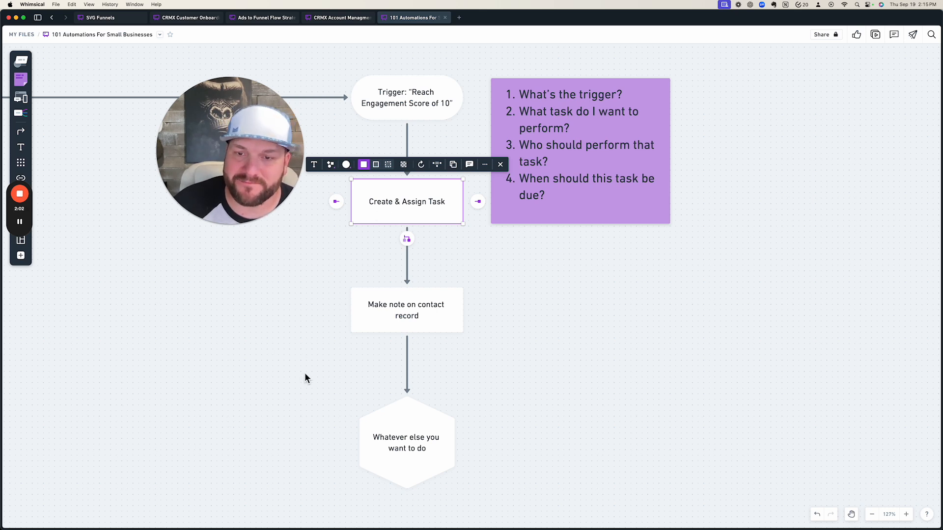
left_click(399, 318)
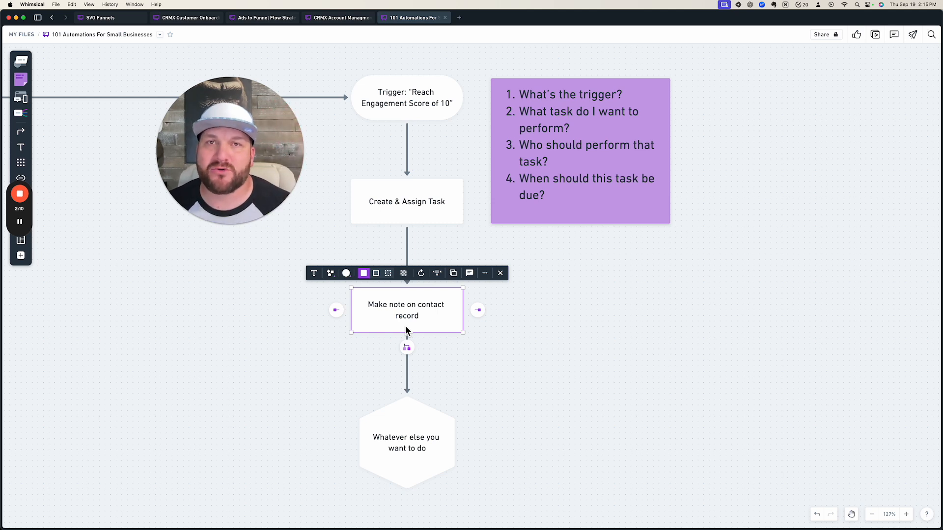
left_click(401, 105)
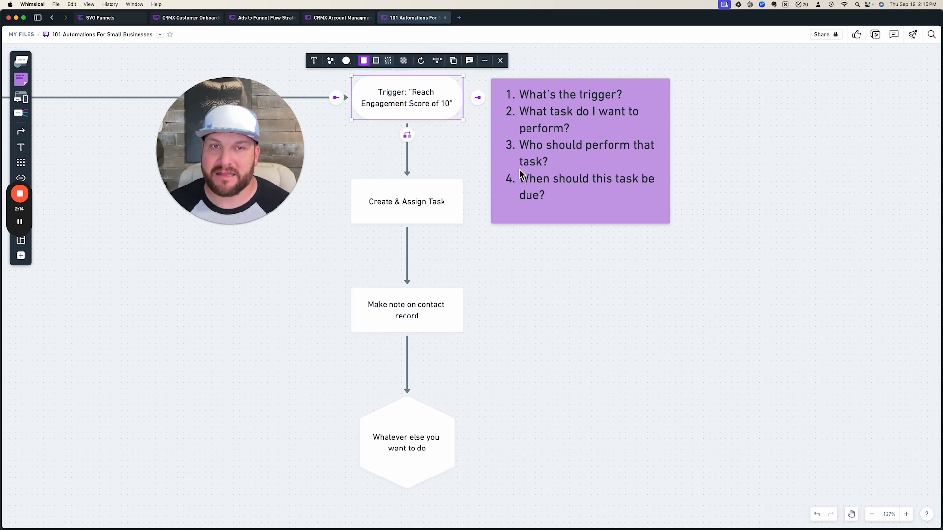
left_click(467, 160)
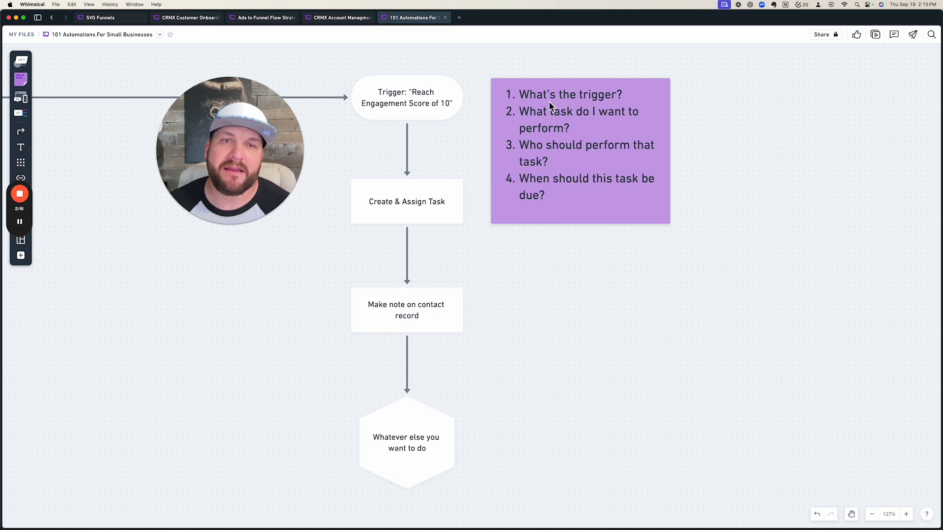
left_click(402, 450)
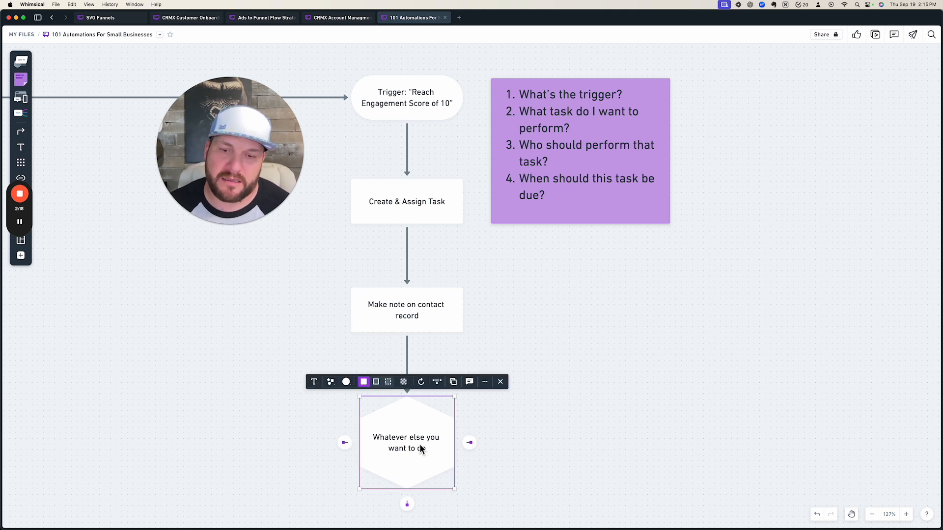
left_click(514, 309)
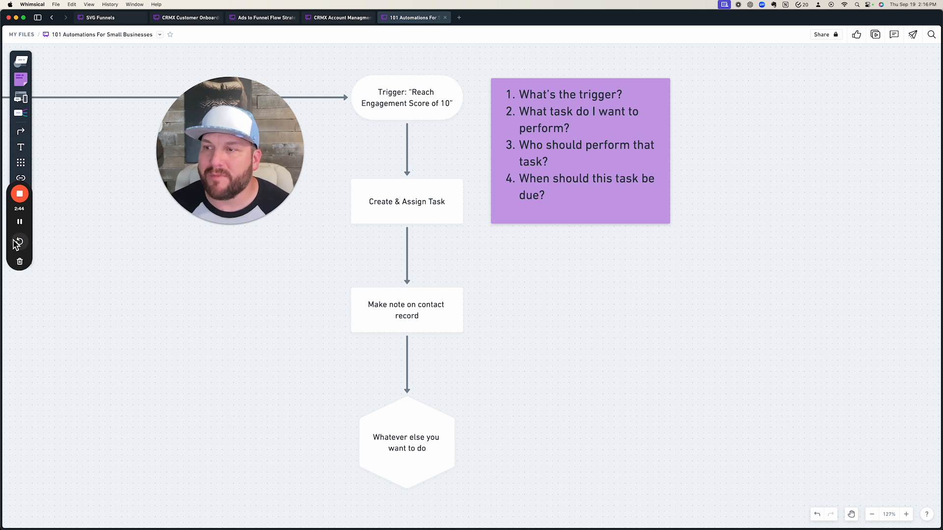
Narrow the flowchart window so the CRM's workflow list is visible beside it.
mouse_move(19, 224)
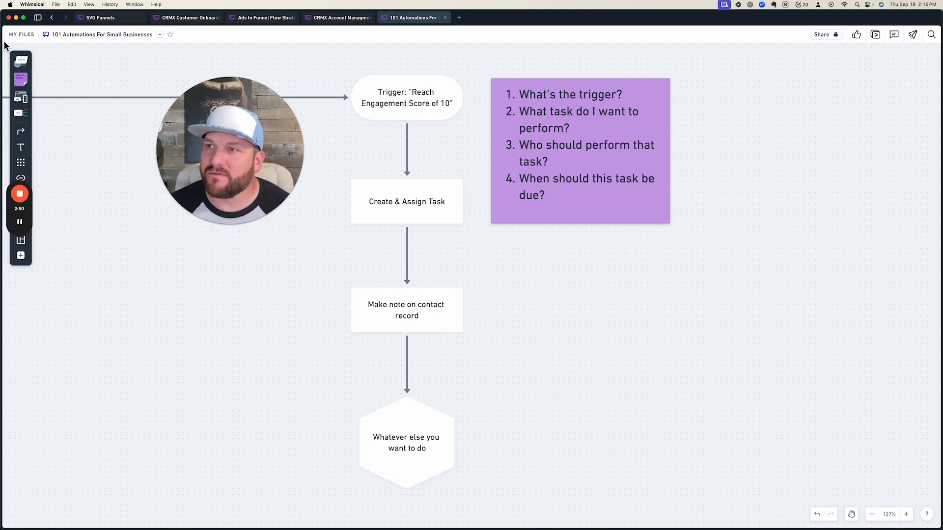
left_click_drag(4, 43, 483, 35)
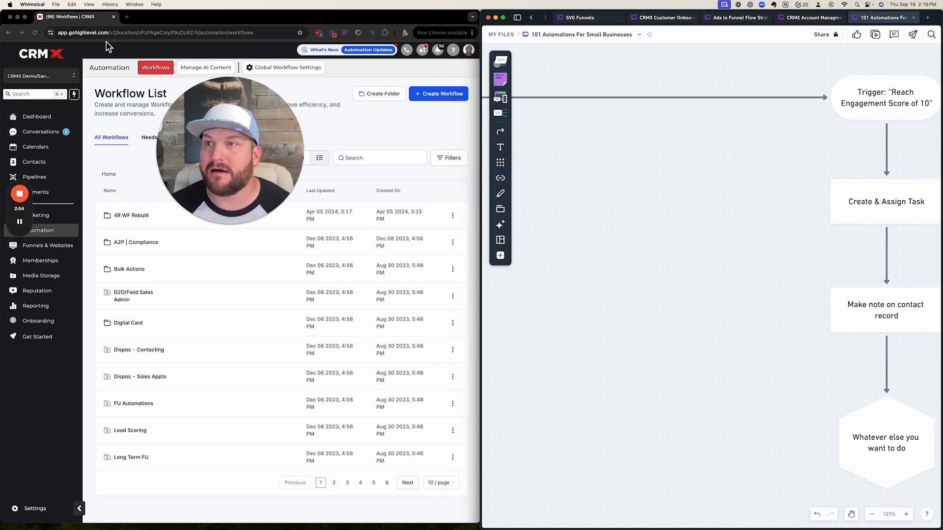
left_click_drag(288, 173, 123, 320)
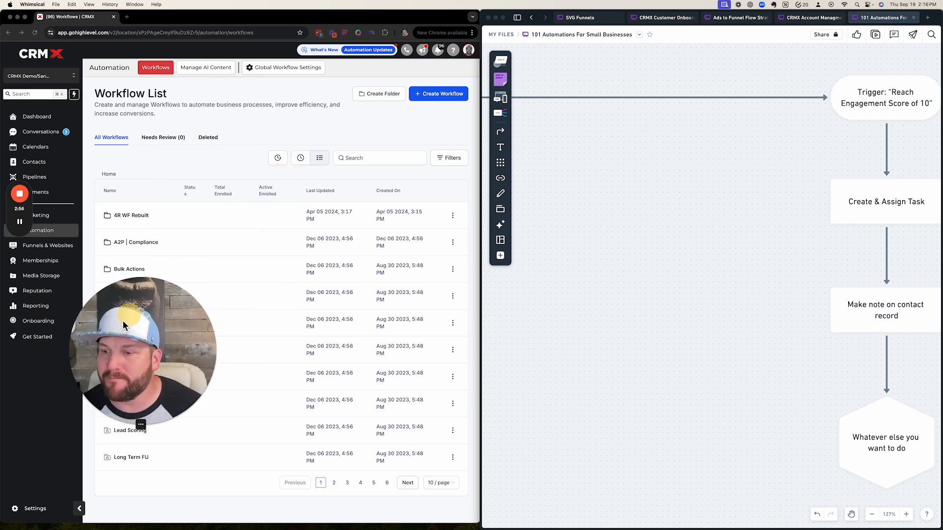
left_click(112, 447)
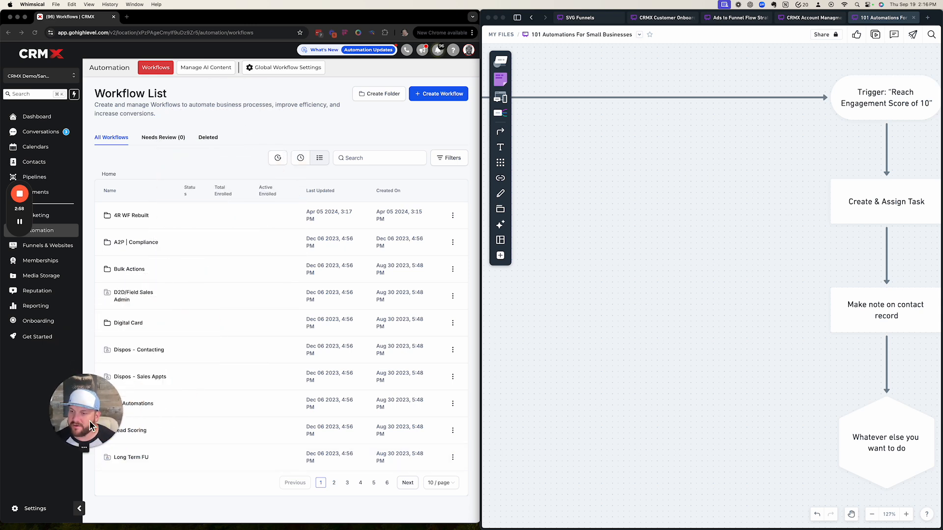
left_click_drag(89, 420, 48, 461)
Switch to the CRM in Chrome, create a new workflow from scratch and dismiss the re-entry notice.
left_click(53, 233)
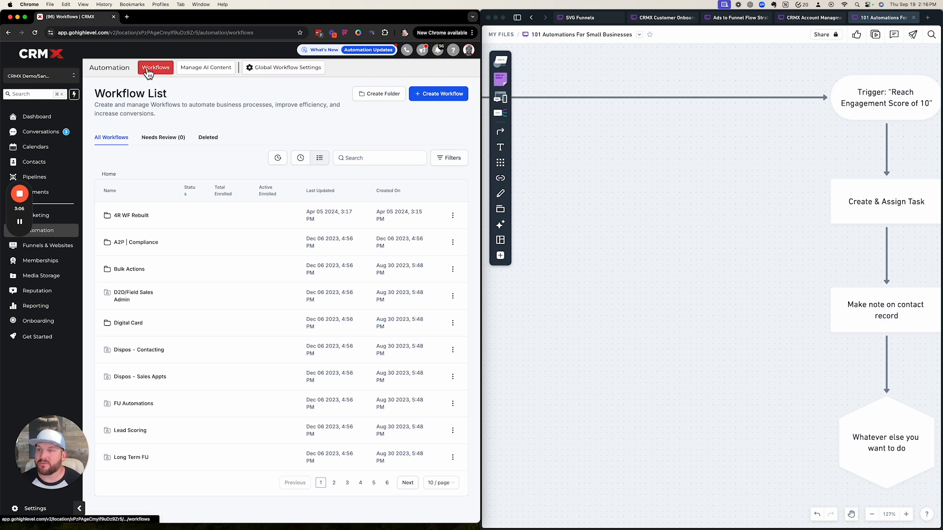
left_click(430, 98)
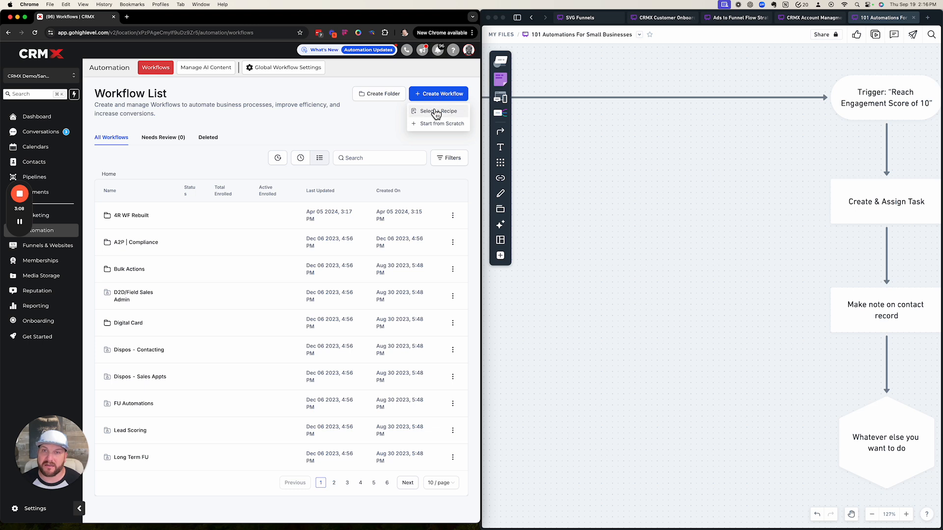
left_click(449, 128)
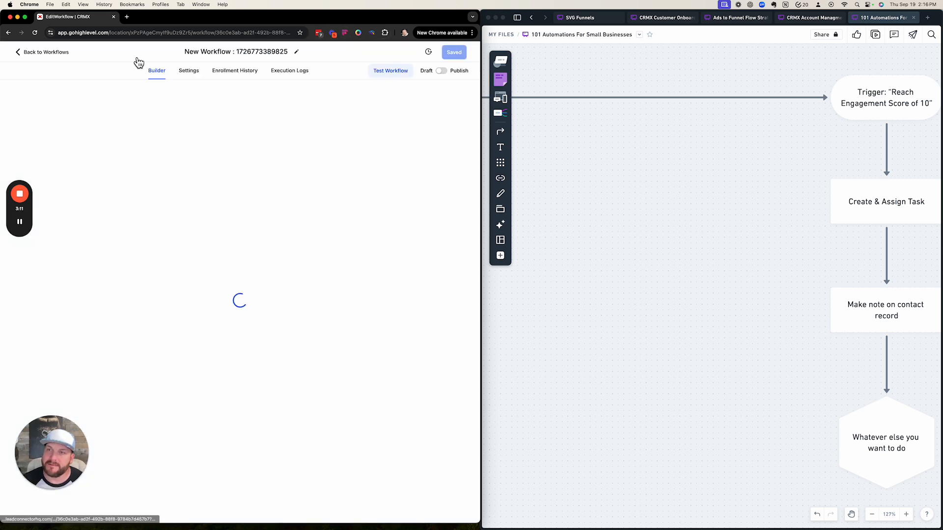
left_click(220, 53)
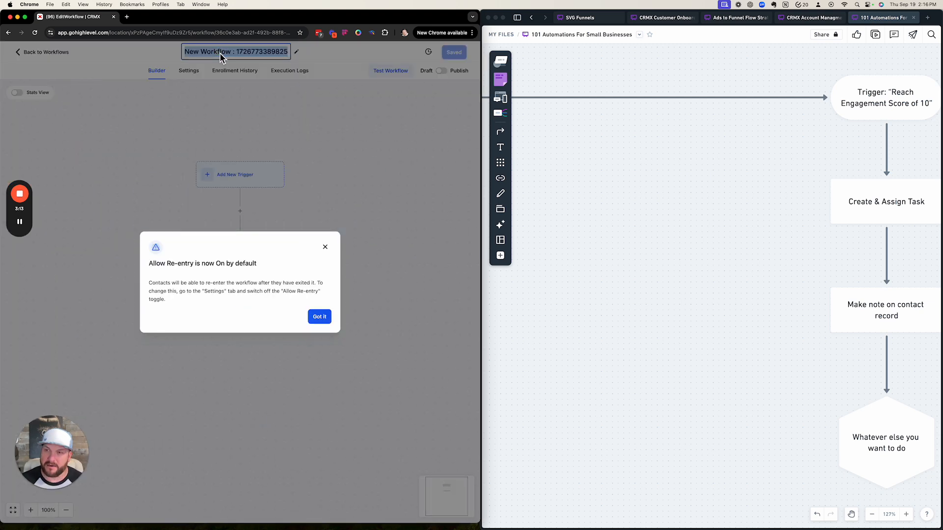
left_click(324, 320)
Rename the new workflow as "Auto Create Task >".
double_click(227, 52)
double_click(227, 54)
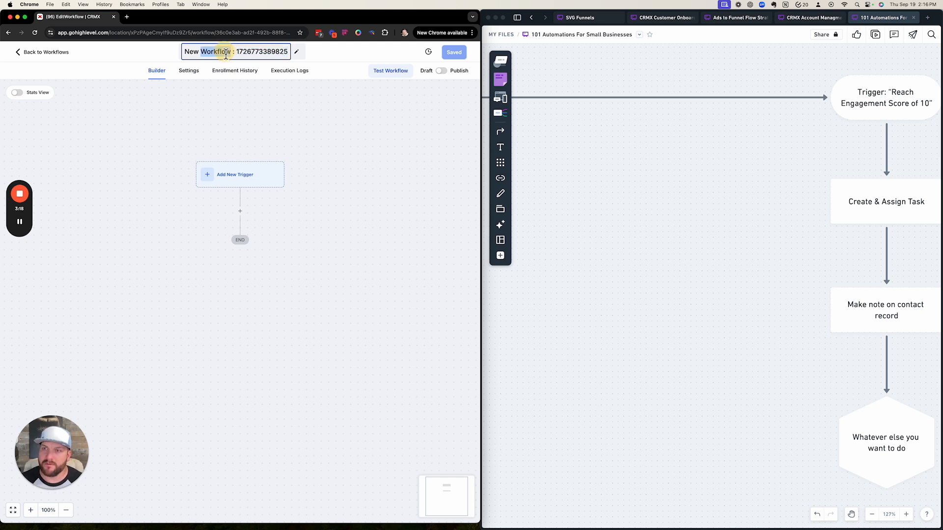
key("ctrl+a")
type("Auto")
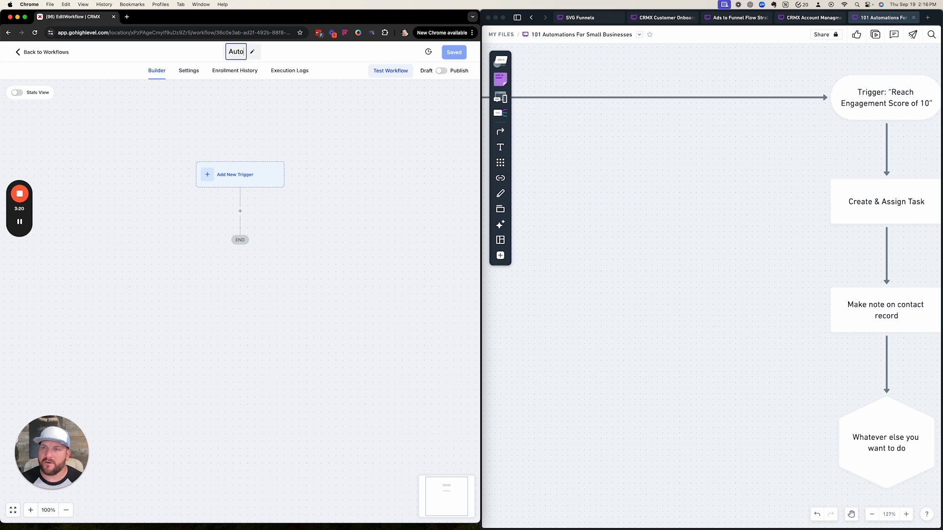
type(" Create Taw")
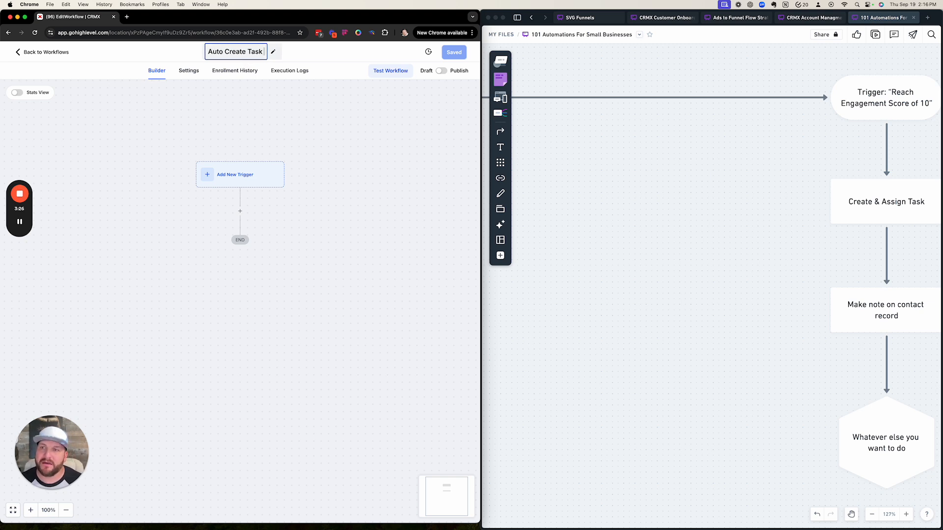
type(" >")
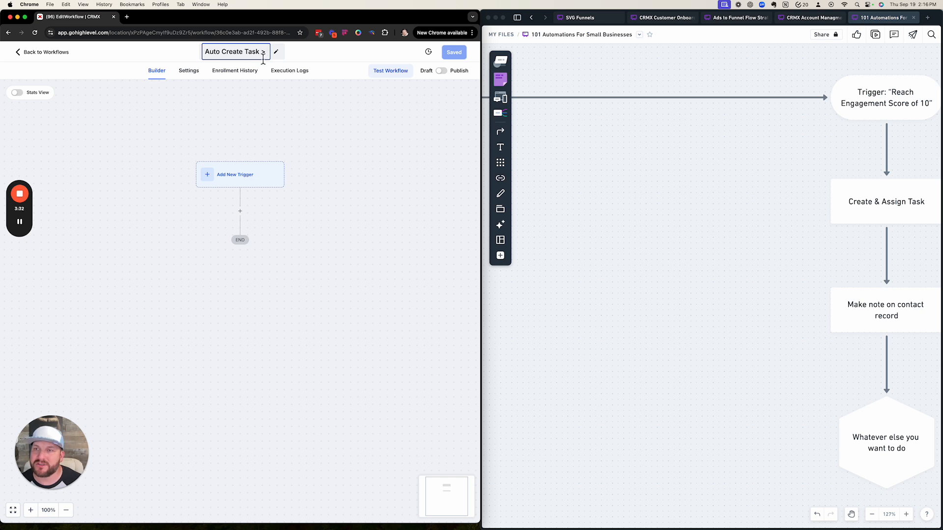
type("as;dlfkjSDf")
key("BackSpace")
key("BackSpace")
key("BackSpace")
key("BackSpace")
key("BackSpace")
key("BackSpace")
key("BackSpace")
key("BackSpace")
key("BackSpace")
key("BackSpace")
key("BackSpace")
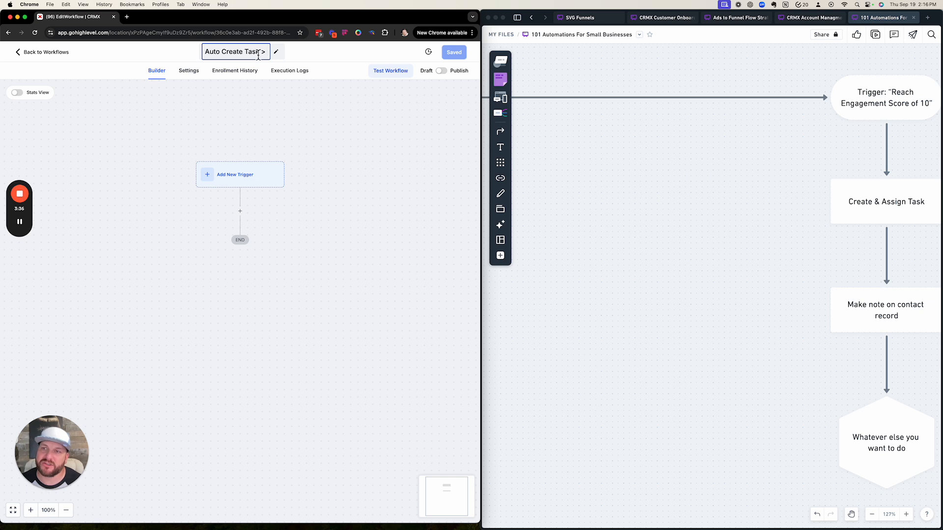
Change the workflow name to "Engagement Score reach 10 > Assign task to contact owner".
left_click_drag(259, 52, 202, 52)
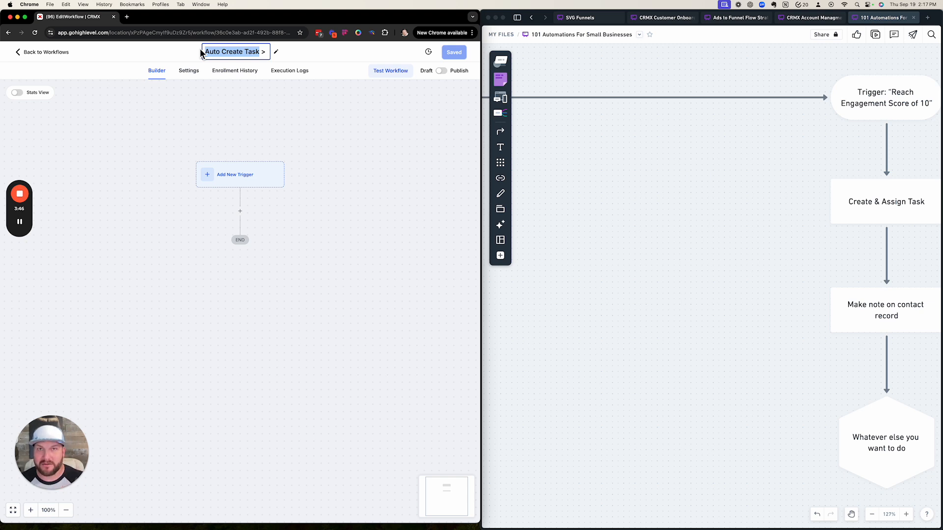
key("BackSpace")
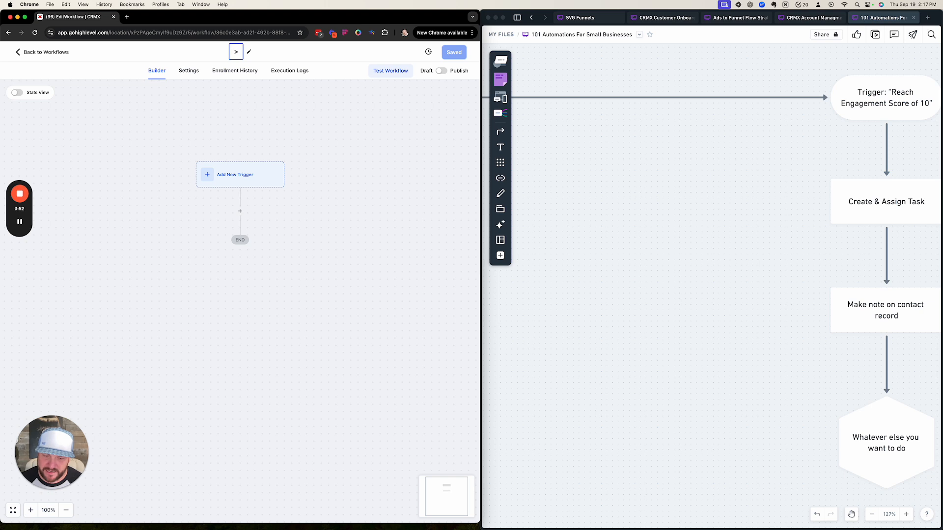
type("Engagement S")
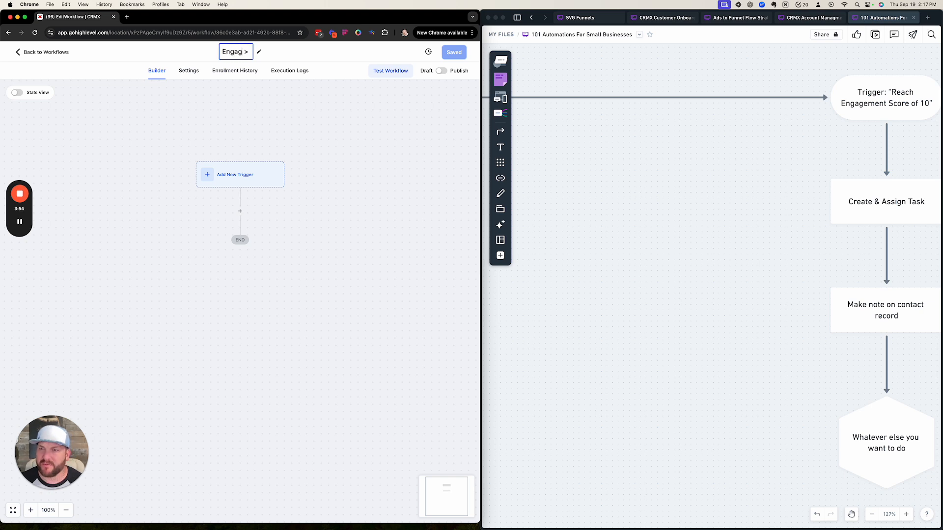
type("core reach 10")
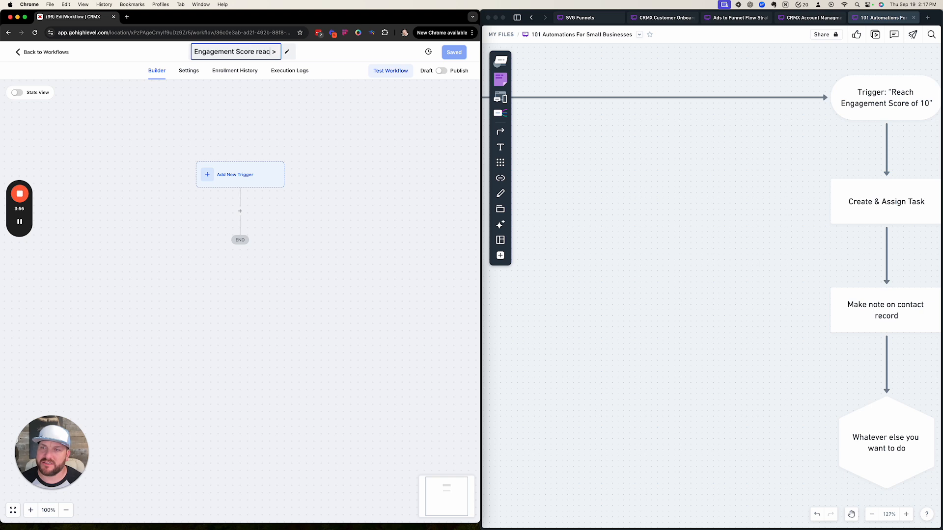
type(" >")
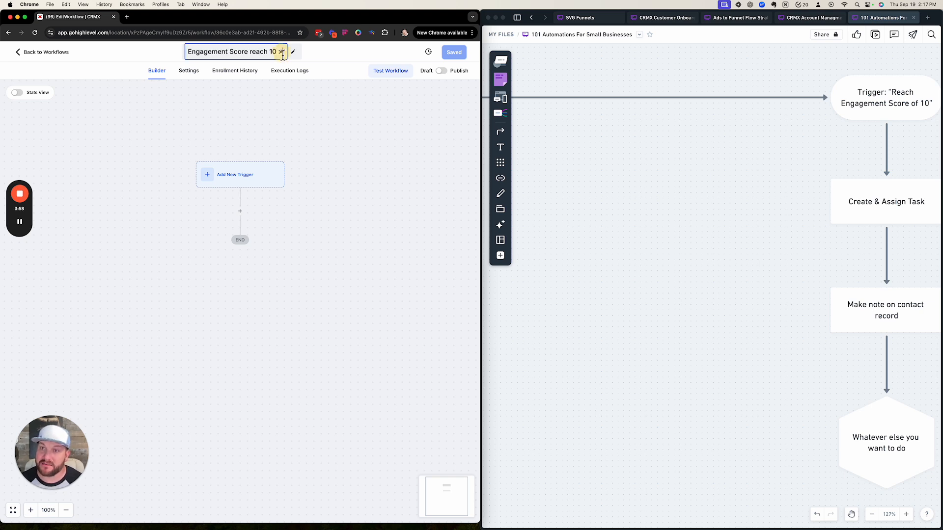
type(" Assign task to")
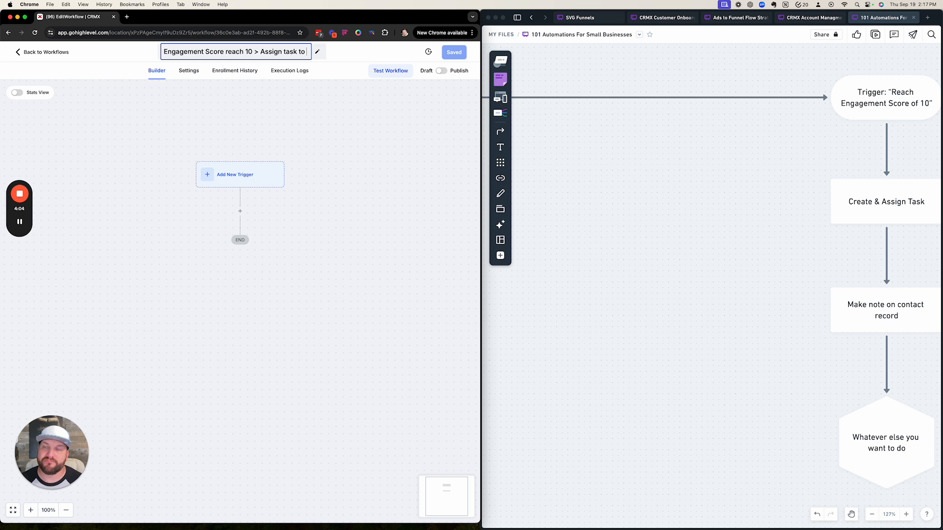
type(" contact owner")
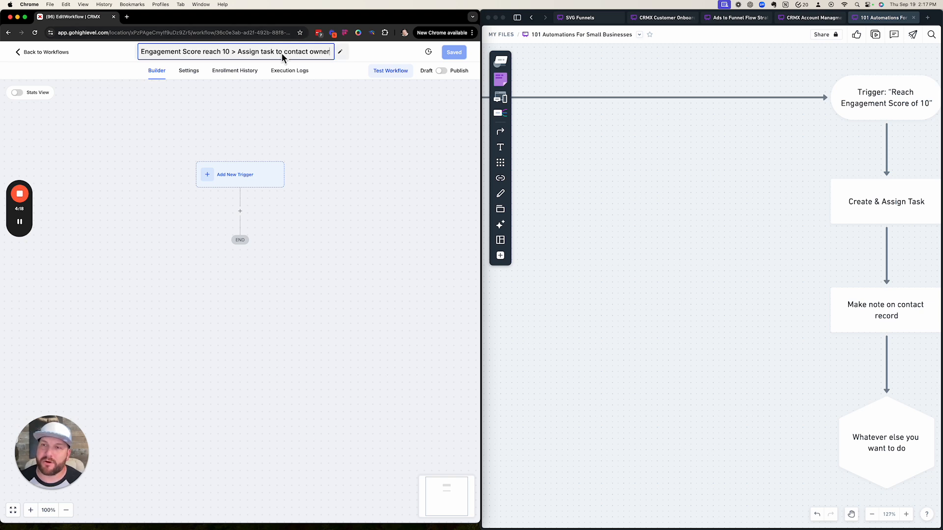
left_click(259, 117)
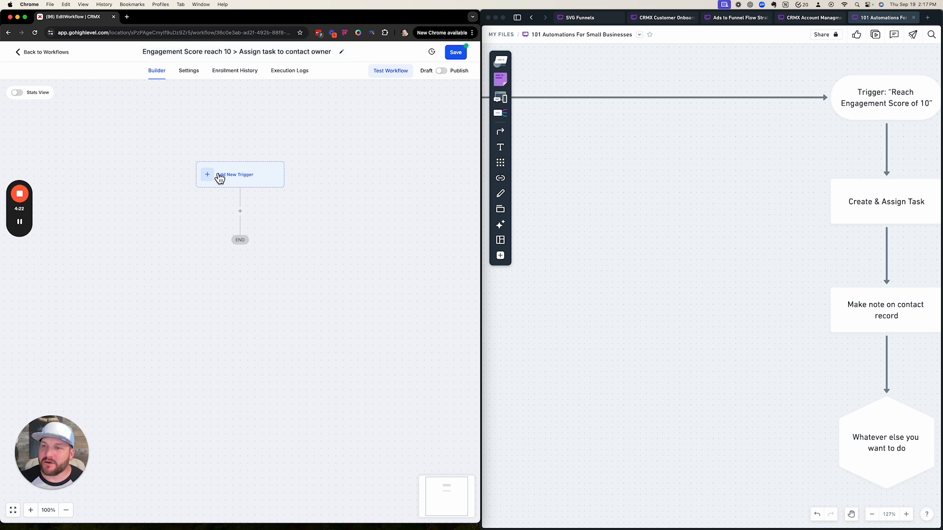
Search the workflow triggers for "engag" and choose Contact Engagement Score as the new trigger.
scroll(183, 150, "up", 5)
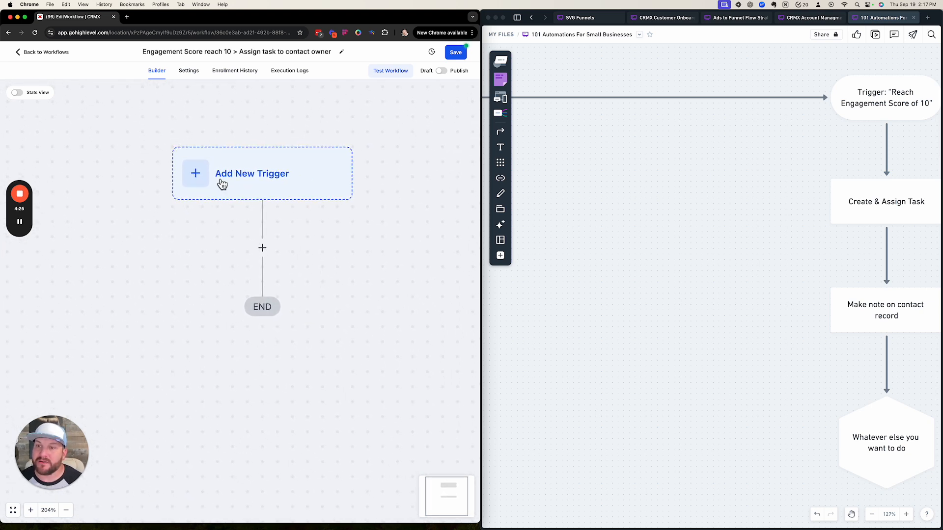
scroll(219, 185, "down", 2)
left_click(248, 162)
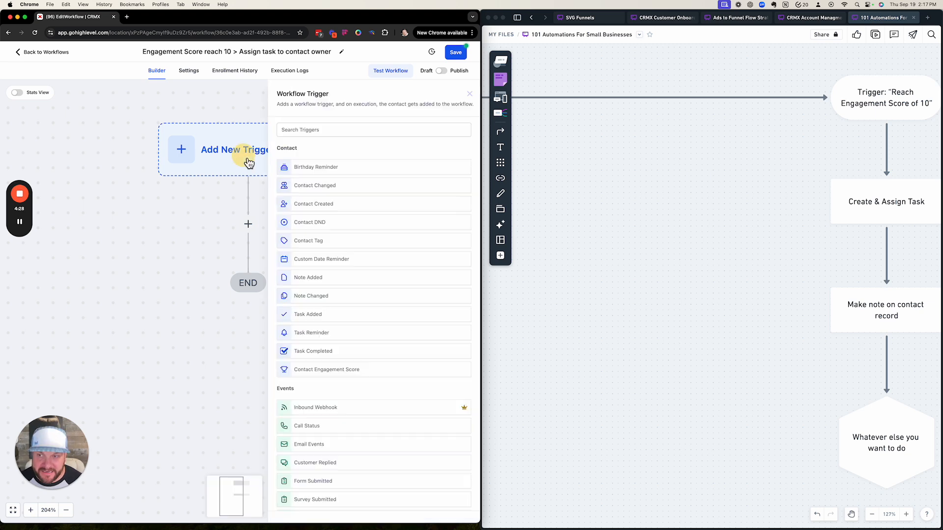
type("engag")
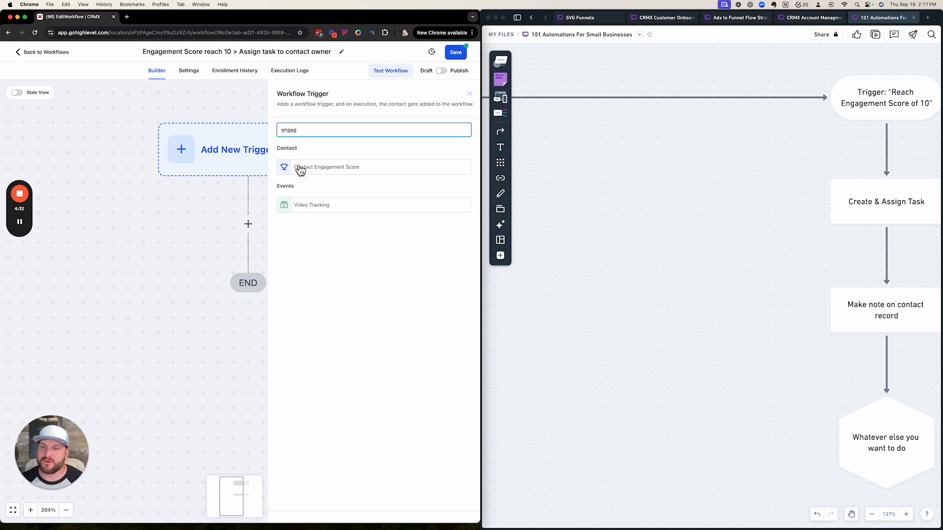
left_click(351, 170)
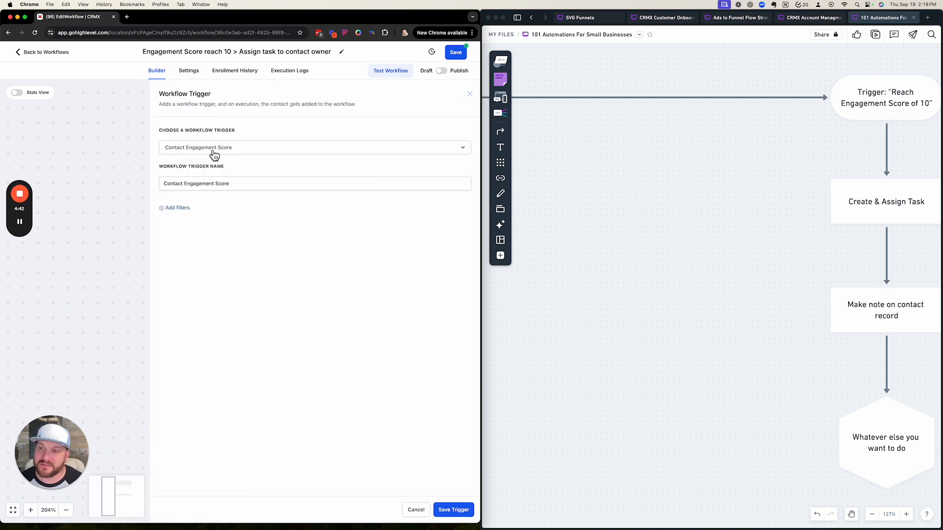
Filter the engagement trigger to a Score Greater than or Equal to 10, and save the trigger and the workflow.
left_click(177, 208)
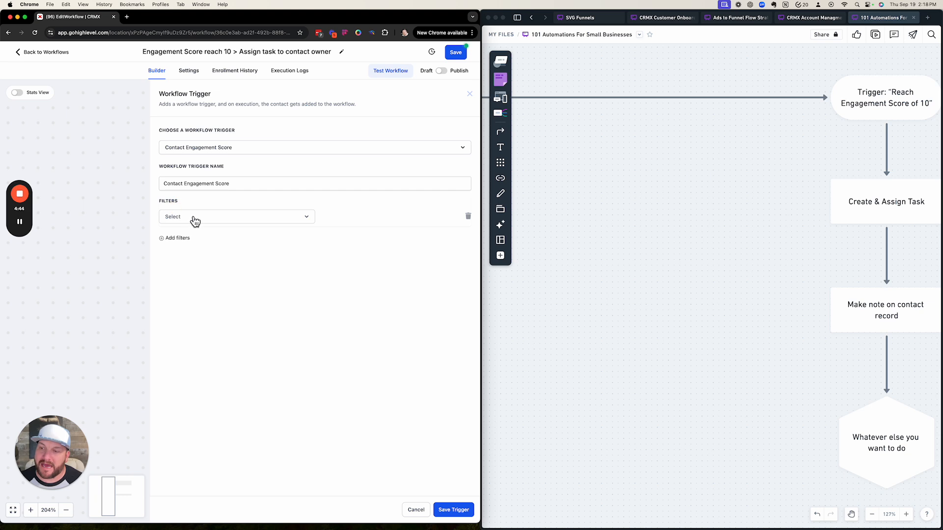
left_click(194, 219)
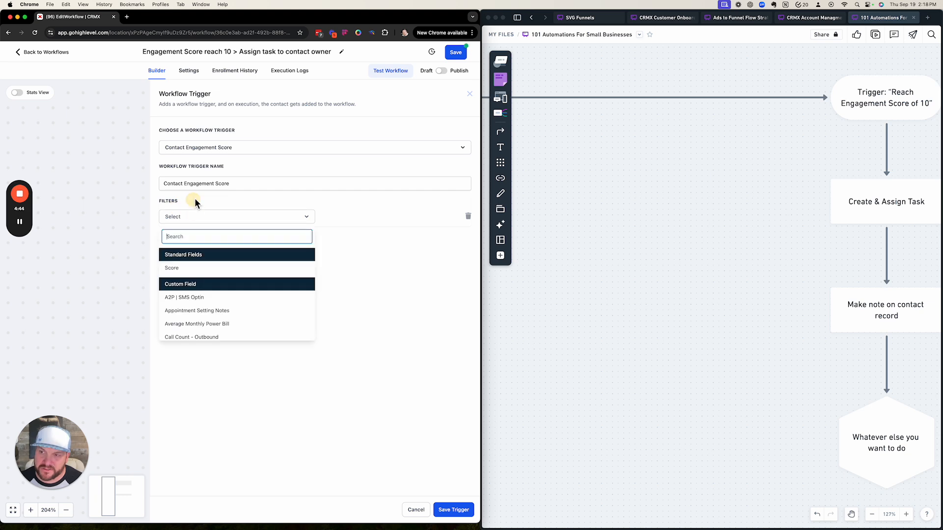
left_click(187, 269)
left_click(350, 218)
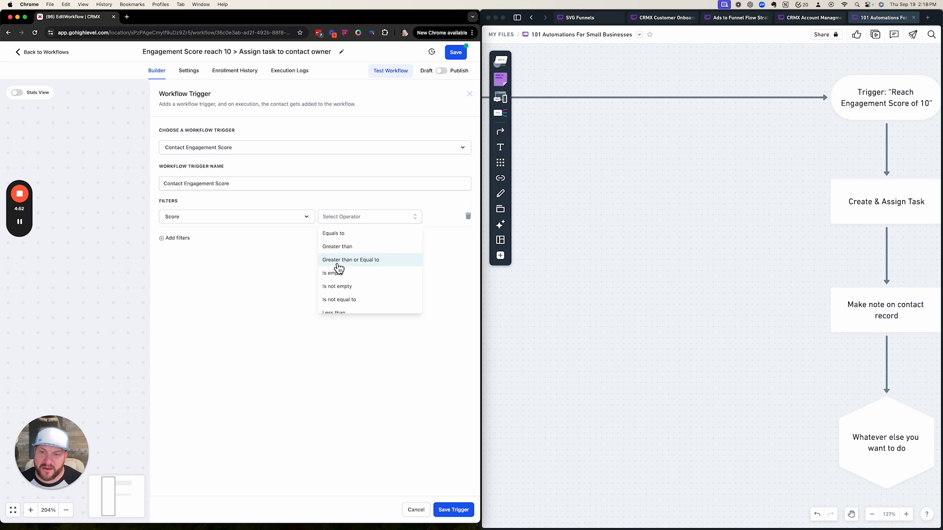
left_click(354, 268)
left_click(361, 217)
type("10")
left_click(302, 287)
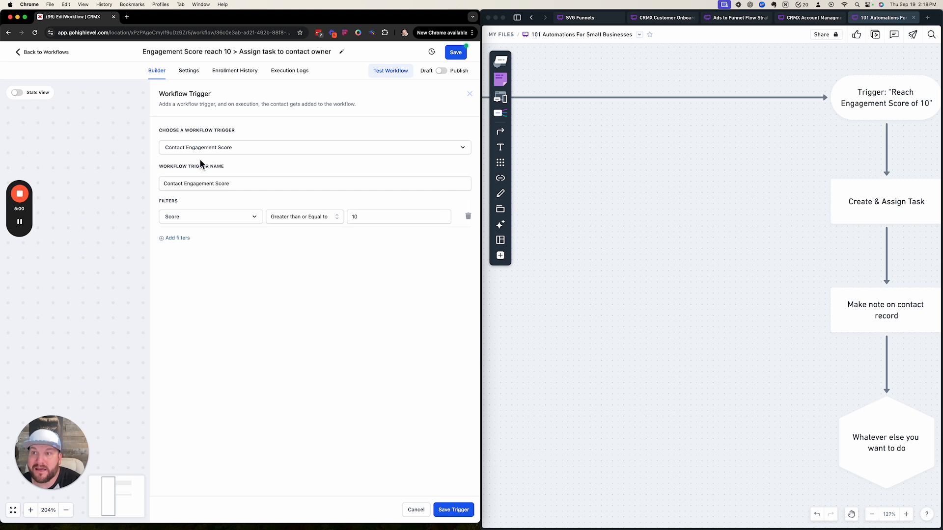
left_click(450, 514)
left_click(459, 55)
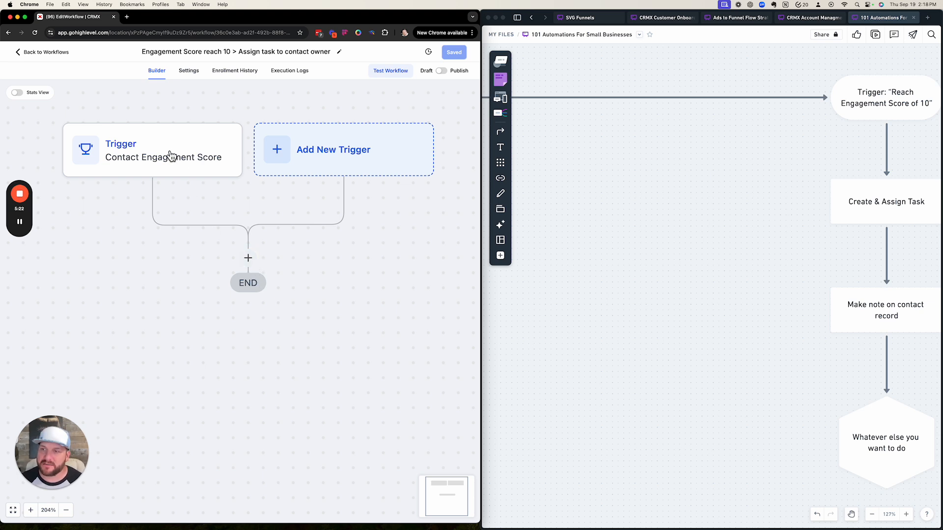
Add an Add Task action below the Contact Engagement Score trigger.
left_click(248, 259)
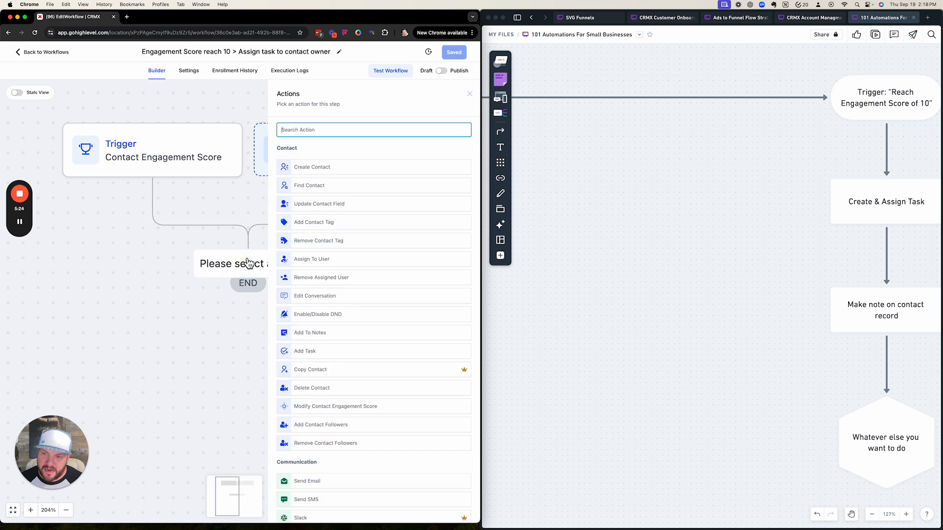
type("task")
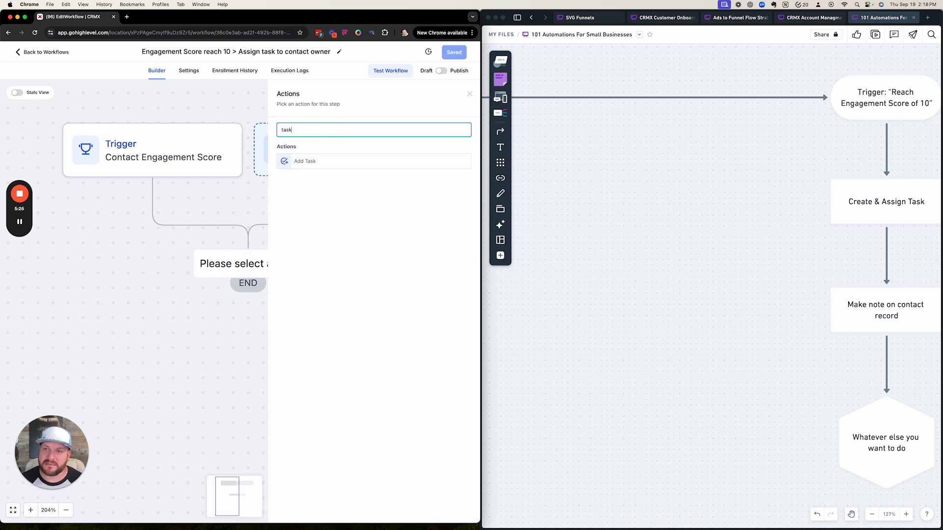
left_click(303, 160)
Insert the contact's Full Name custom value into the task title.
left_click(305, 176)
left_click(464, 178)
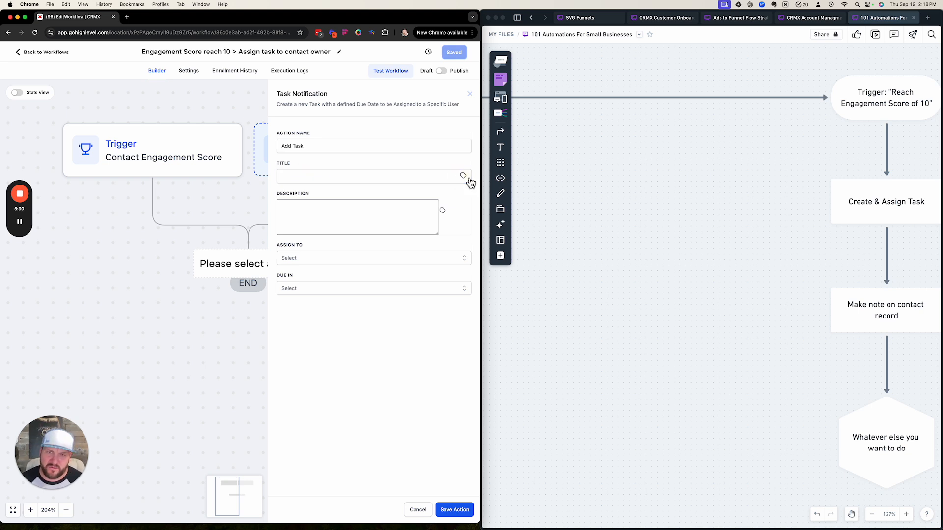
left_click(465, 175)
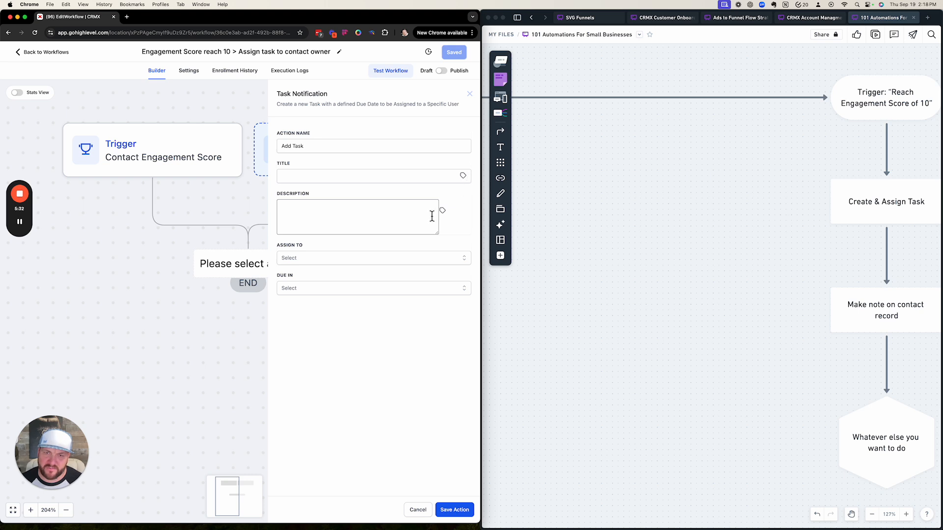
left_click(466, 177)
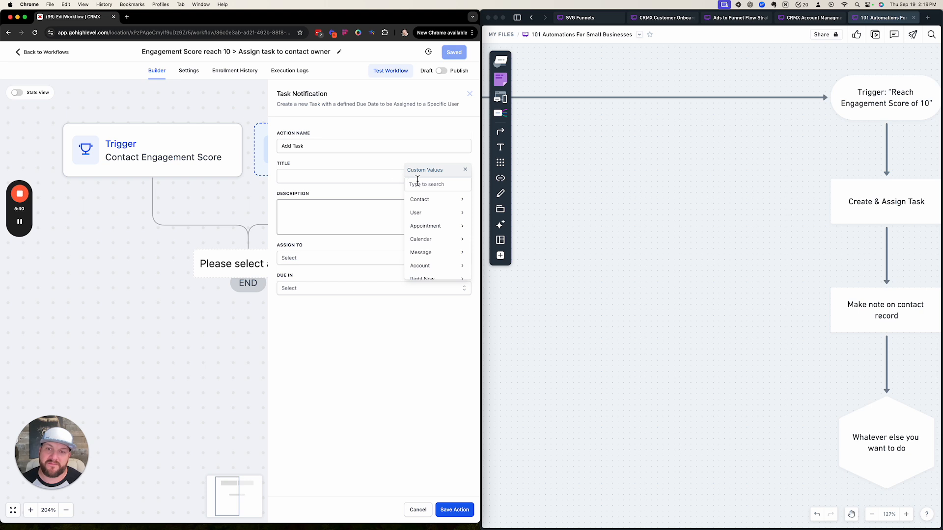
left_click(436, 207)
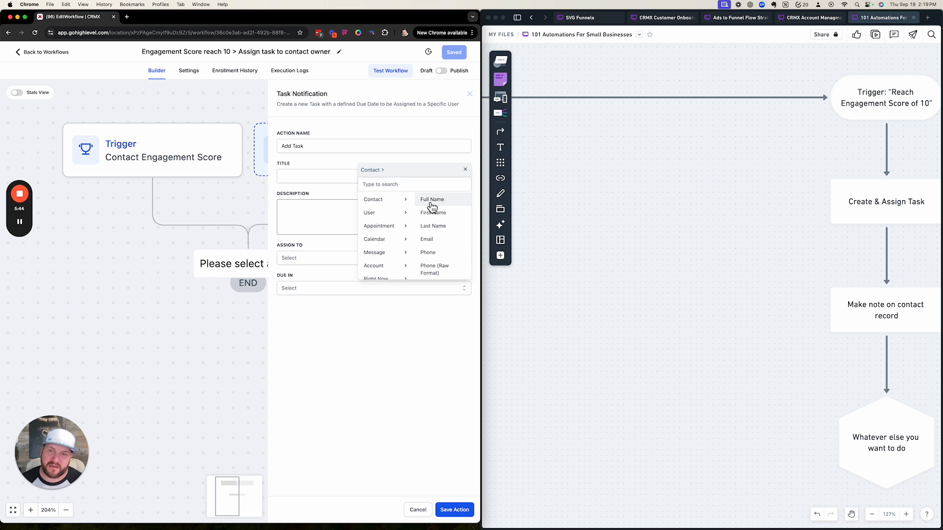
left_click(432, 202)
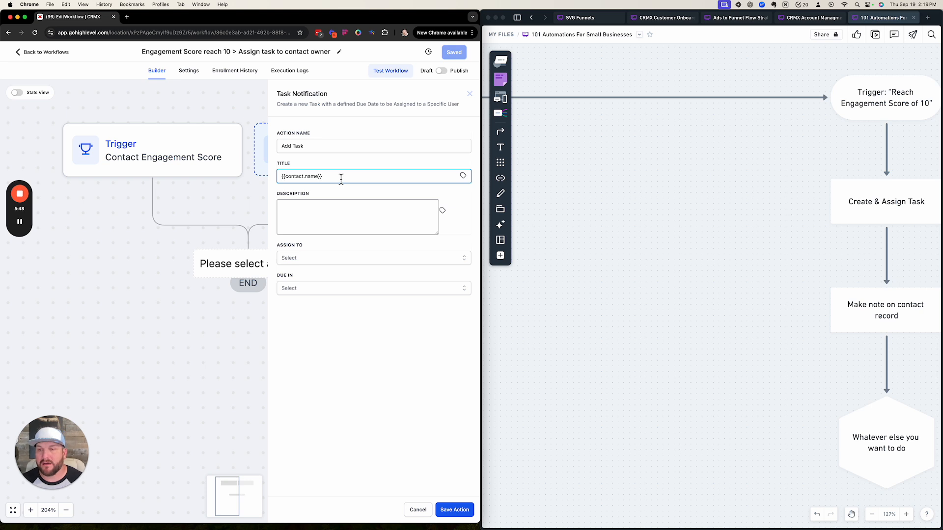
type("reac")
key("BackSpace")
key("BackSpace")
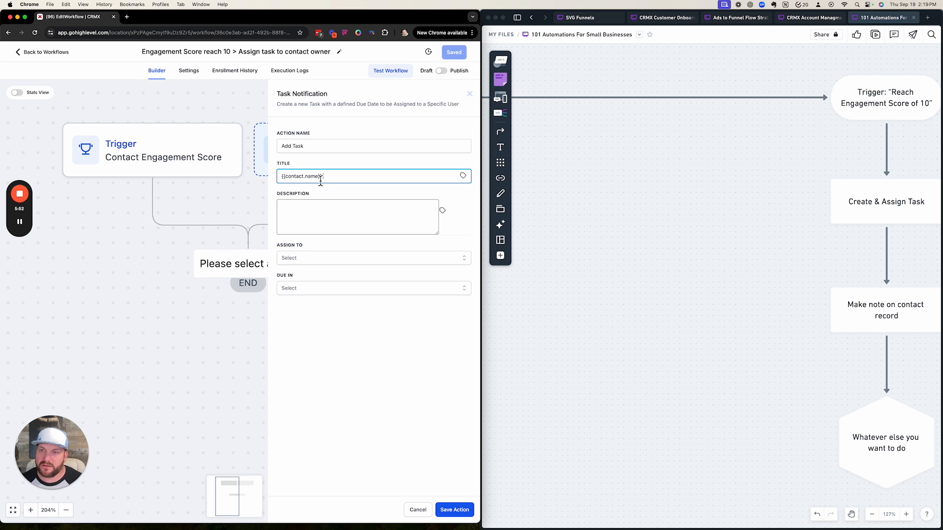
Put the word "Call" in front of the contact name value in the task title.
left_click(283, 177)
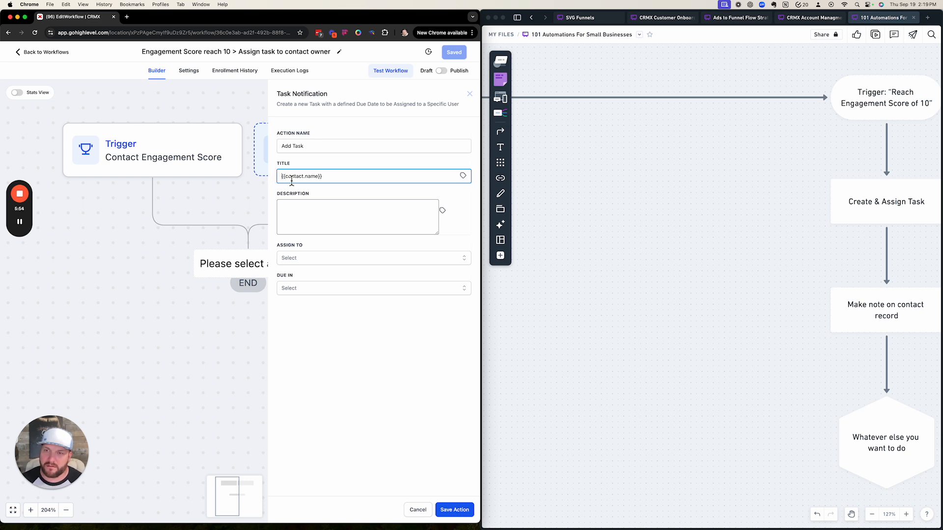
type("Contact")
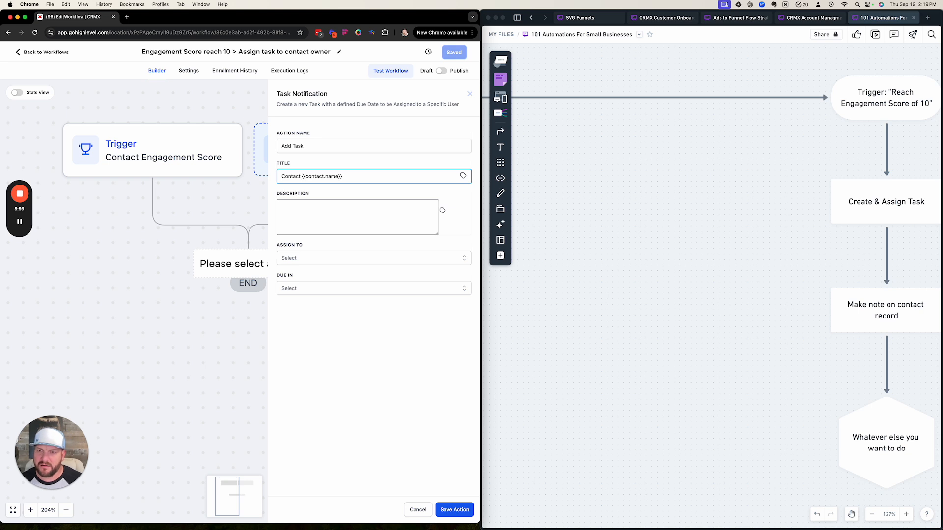
key("BackSpace")
key("BackSpace")
key("BackSpace")
key("BackSpace")
key("BackSpace")
key("BackSpace")
key("BackSpace")
type("all ")
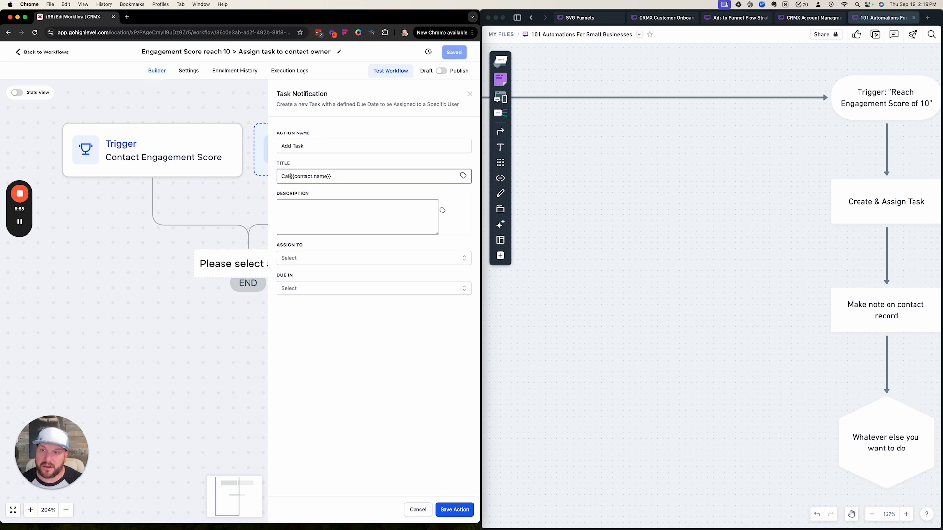
type("the")
key("BackSpace")
key("BackSpace")
key("BackSpace")
Append "- Reached Engagement Score 10+" to the task title after the contact name value.
left_click(353, 179)
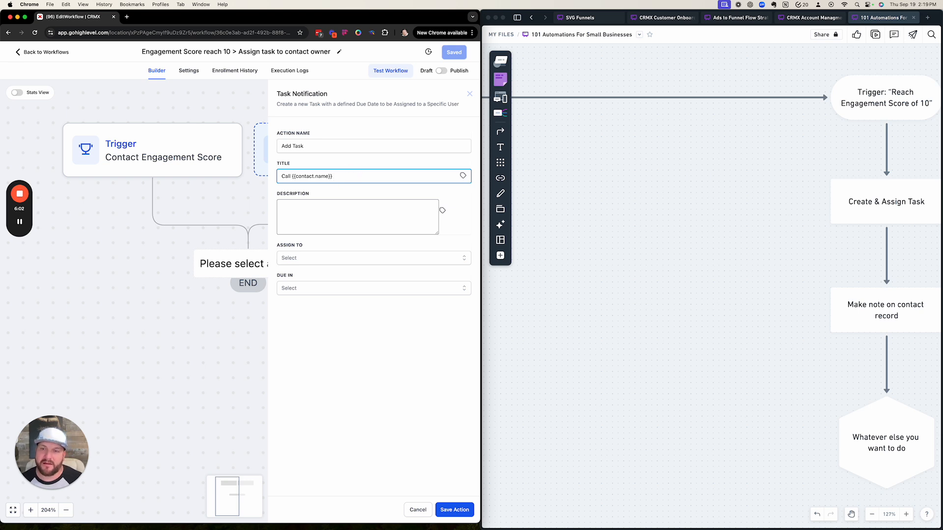
type("- RE")
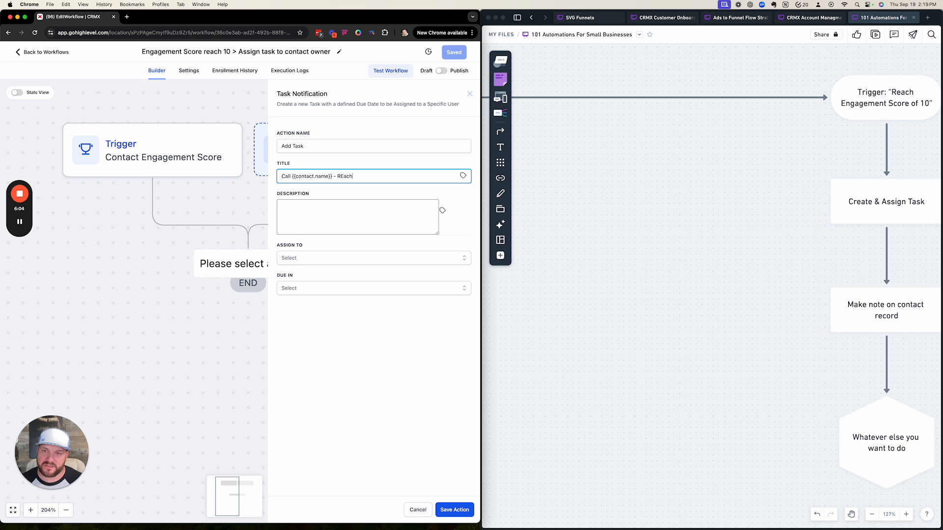
type("ac")
type("hed Engagement asore")
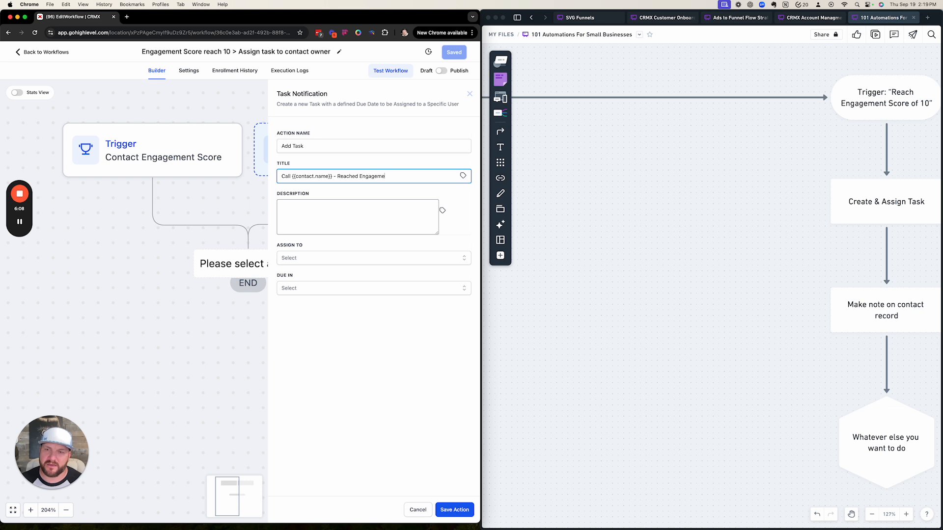
key("BackSpace")
key("BackSpace")
type("Score 10")
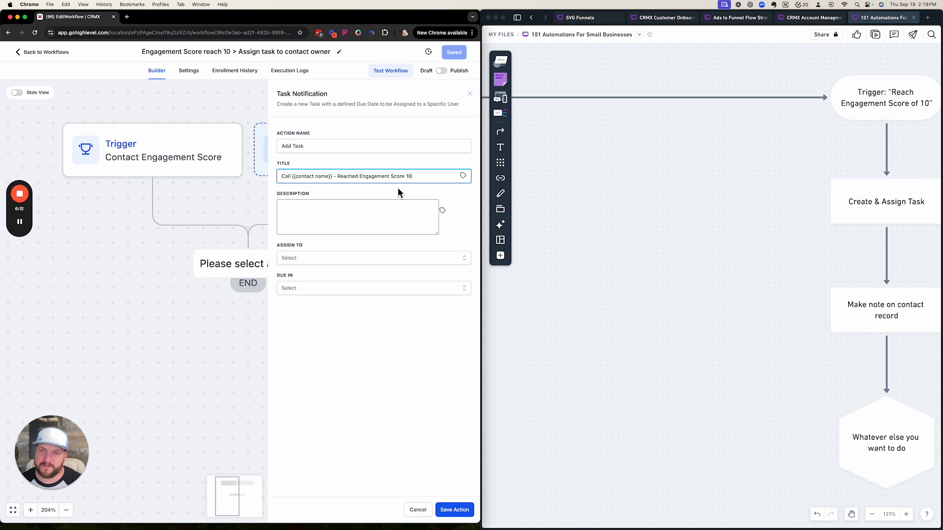
type("+")
Copy the full task title into the task description.
left_click(373, 207)
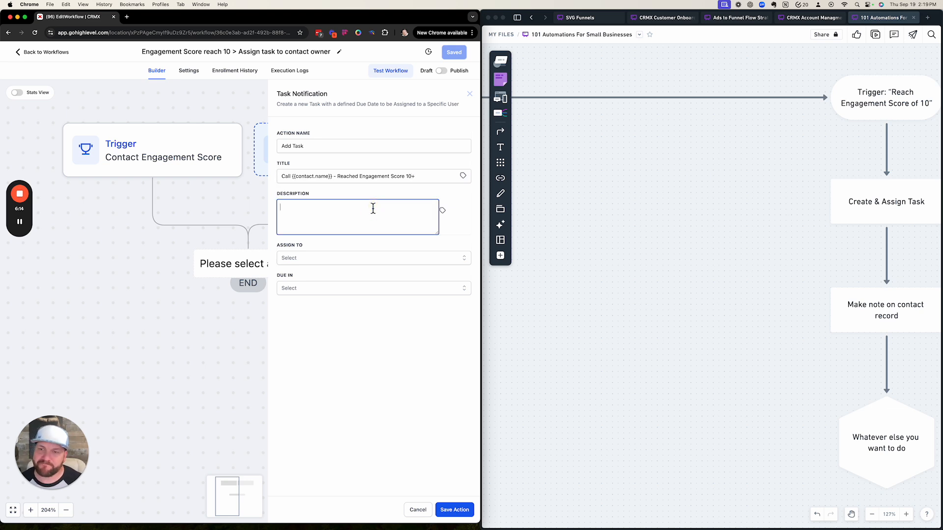
left_click_drag(421, 177, 246, 168)
key("super+c")
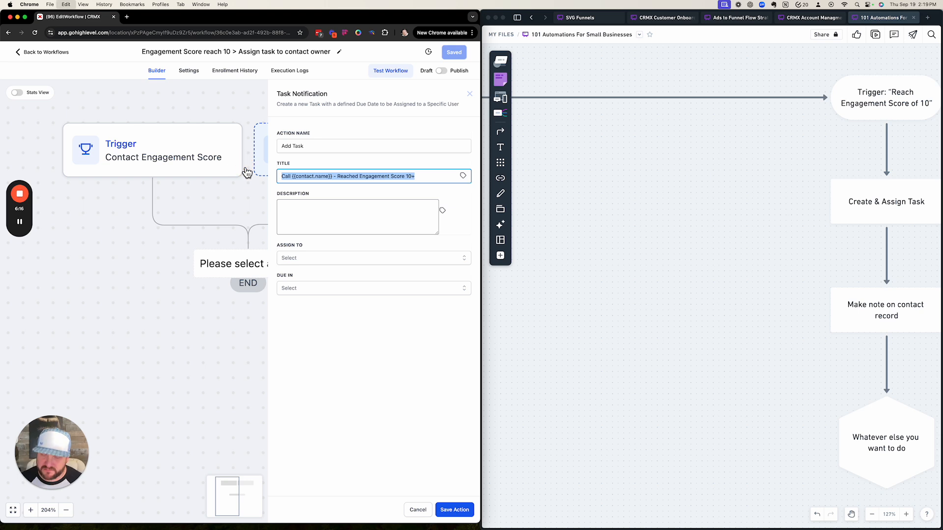
left_click(306, 231)
key("super+v")
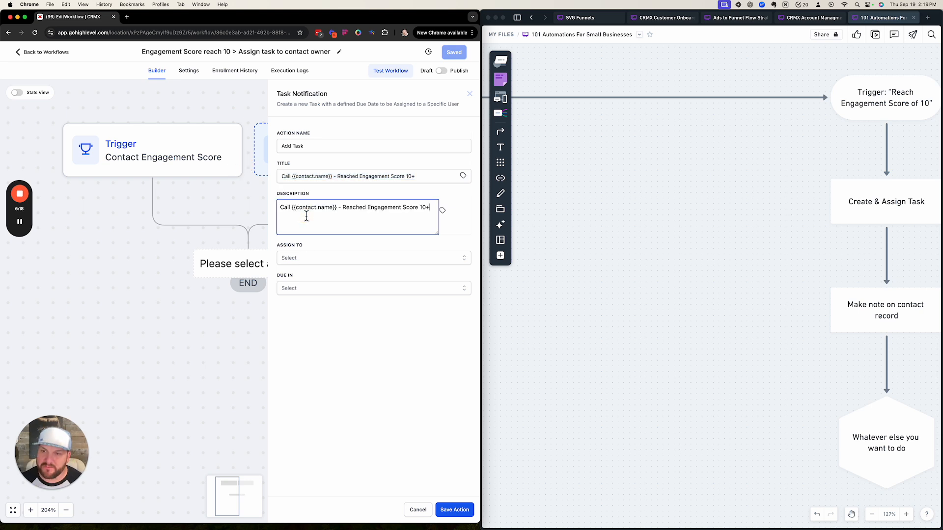
Copy the complete task title text to the clipboard again.
left_click(294, 174)
key("super+a")
key("super+c")
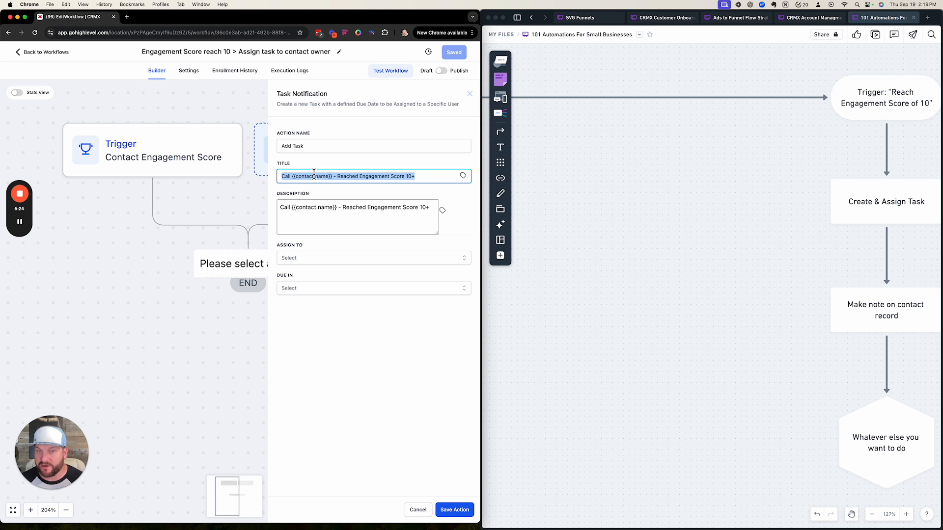
Assign the task to the first user in the list of available assignees.
left_click(308, 259)
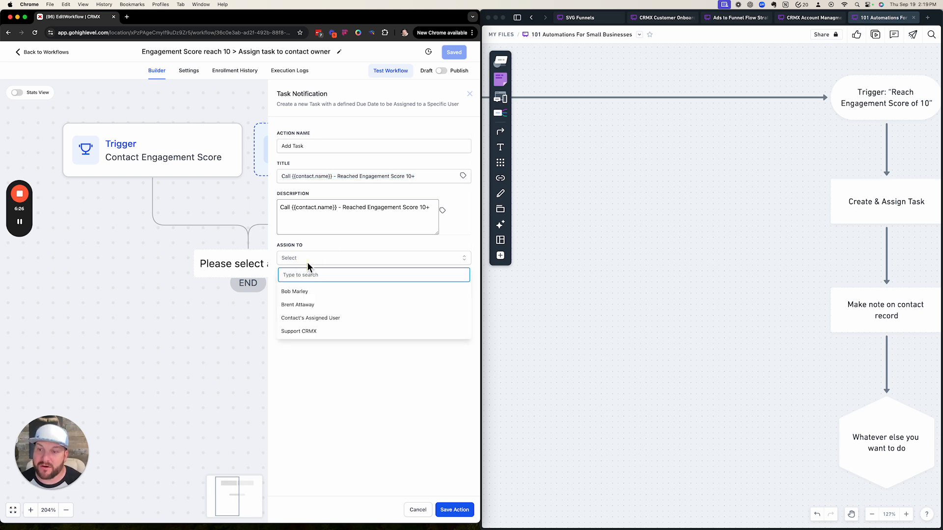
scroll(797, 242, "right", 8)
scroll(797, 242, "down", 2)
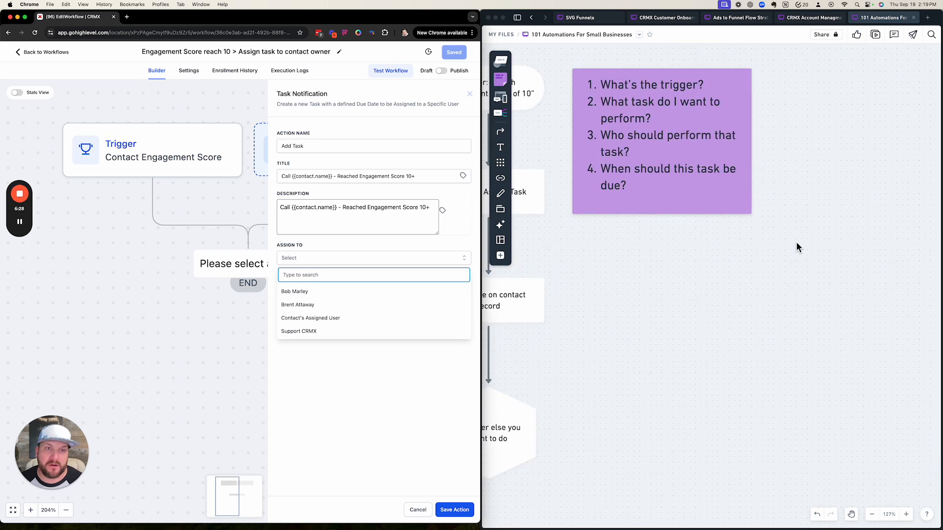
scroll(797, 242, "up", 1)
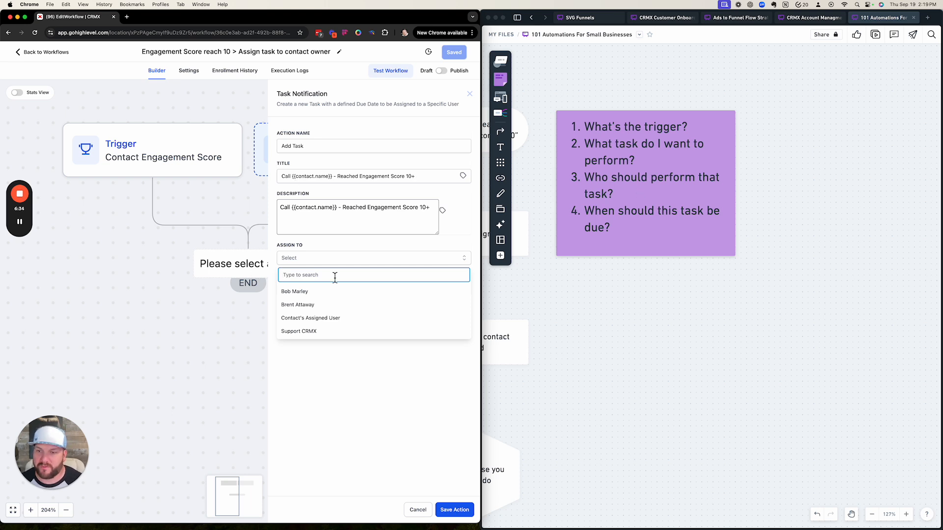
left_click(296, 294)
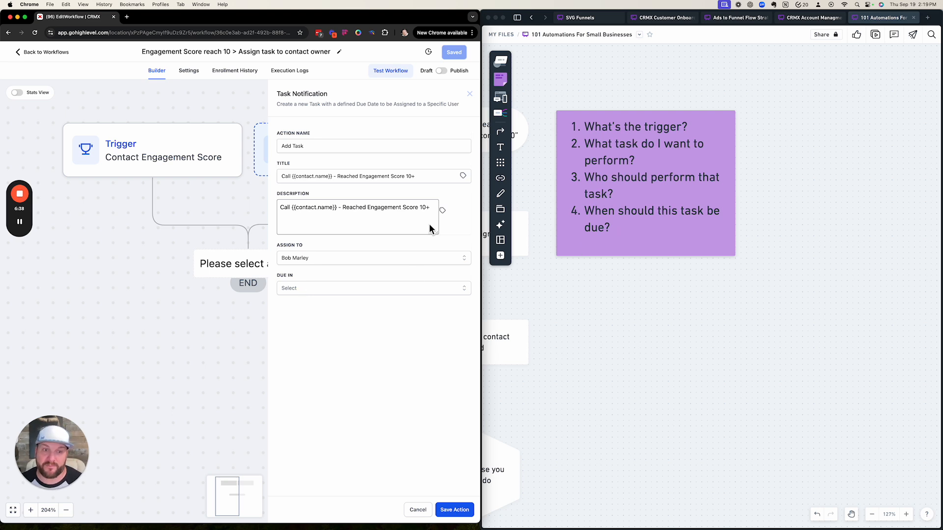
Make the task due Now and save the Add Task action.
left_click(305, 288)
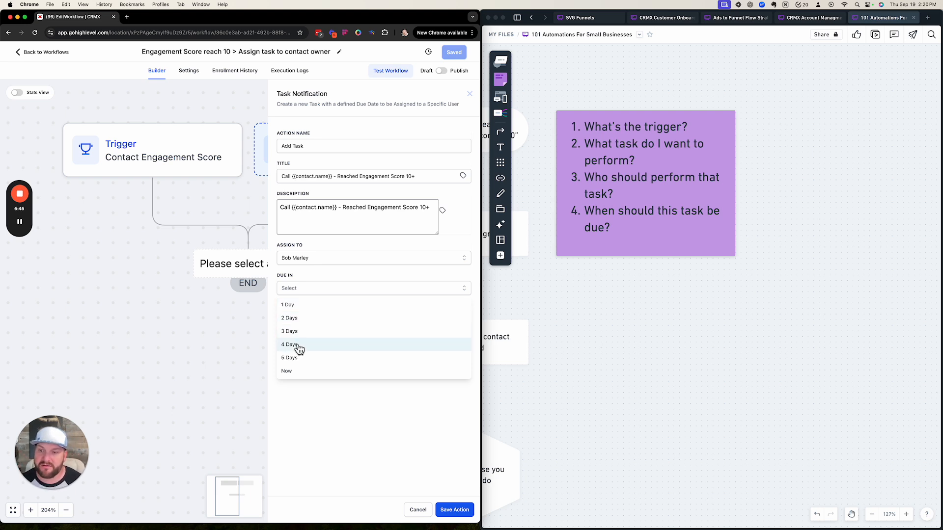
left_click(290, 371)
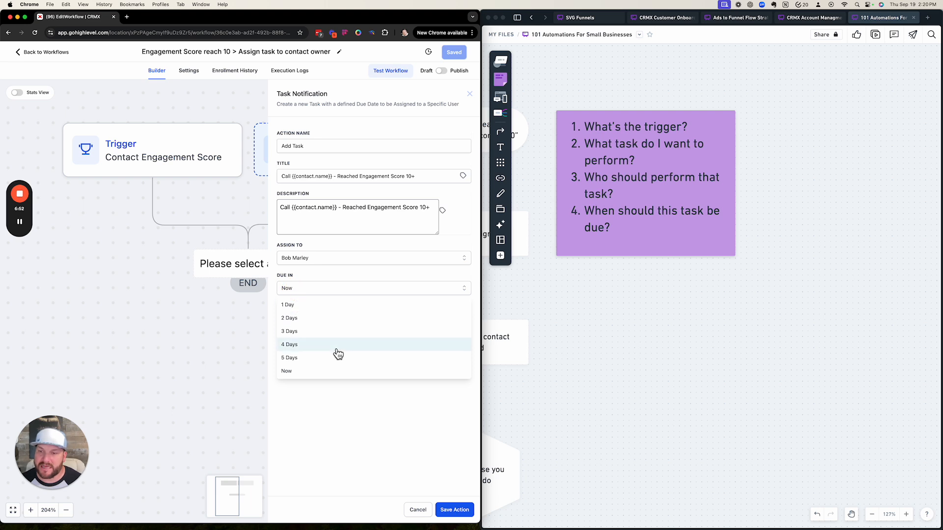
left_click(302, 372)
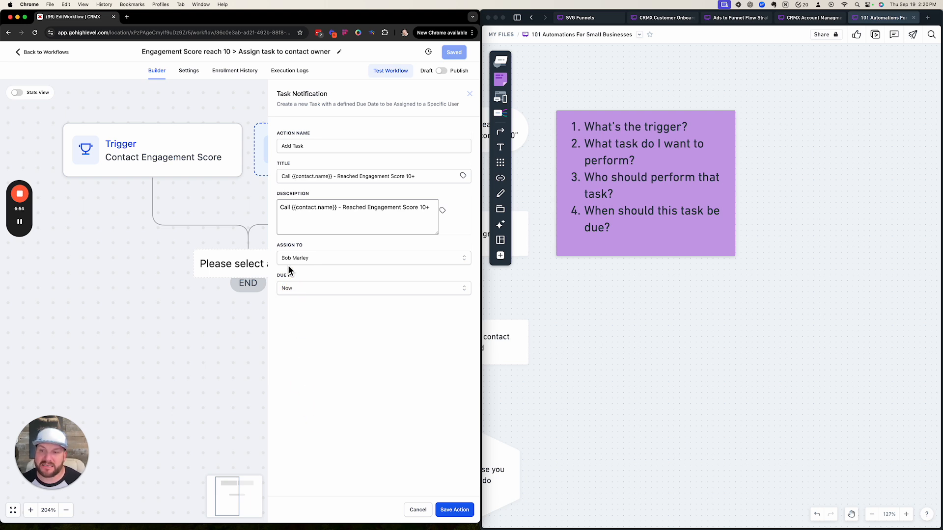
left_click(453, 514)
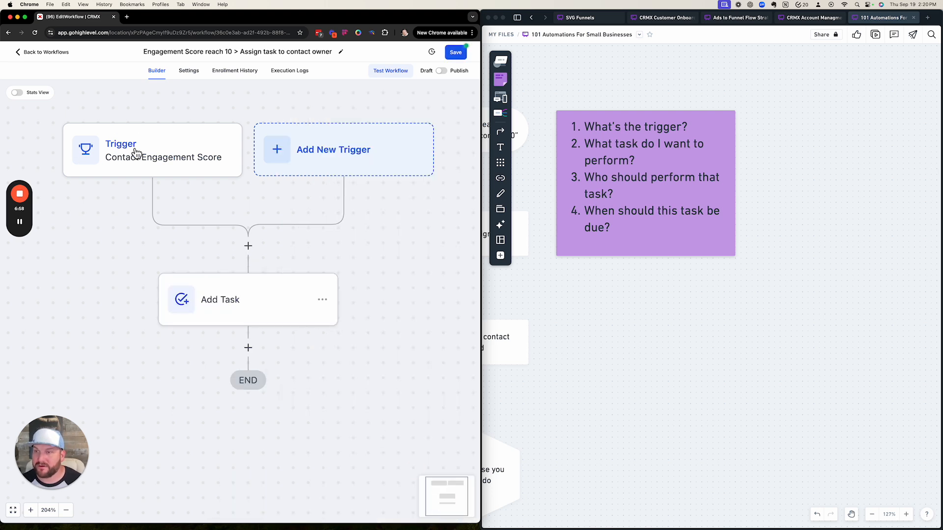
Search the workflow actions for "not" and choose Add To Notes as the action after Add Task.
left_click(247, 348)
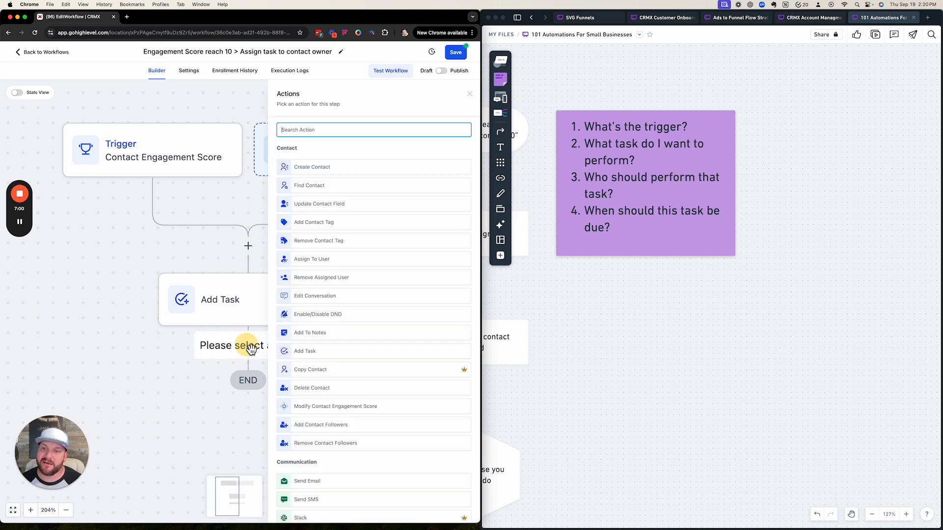
type("ntoe")
key("BackSpace")
key("BackSpace")
key("BackSpace")
type("ot")
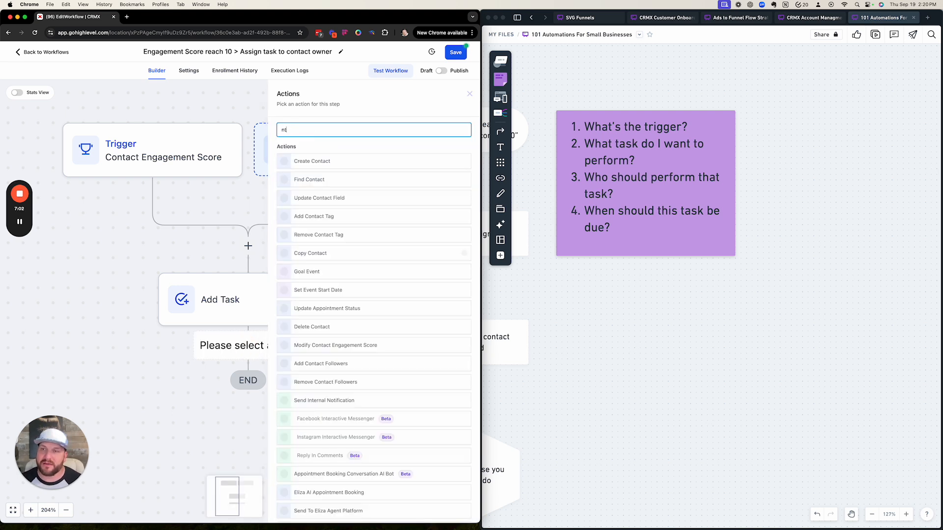
left_click(308, 162)
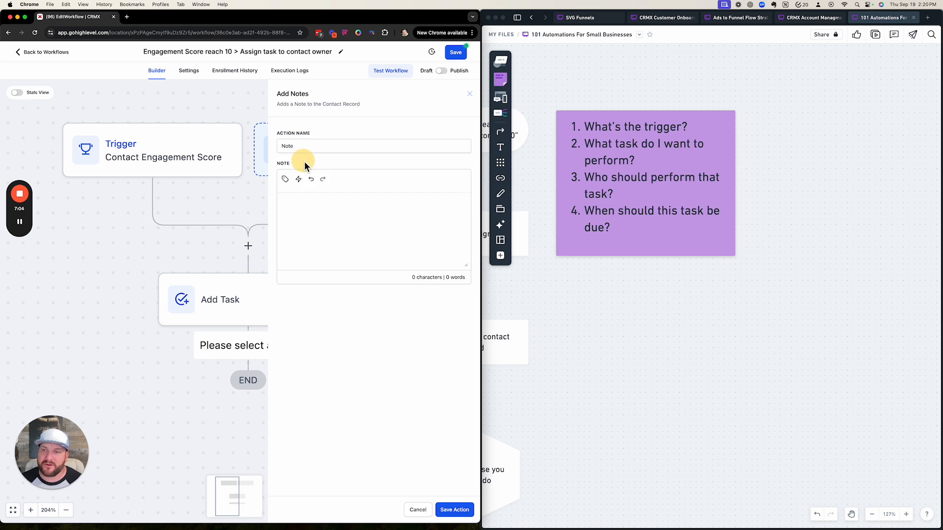
Set the note text to "{{contact.name}} Reached Engagement Score 10+" by pasting and trimming the copied task title, and save the note action.
key("super+v")
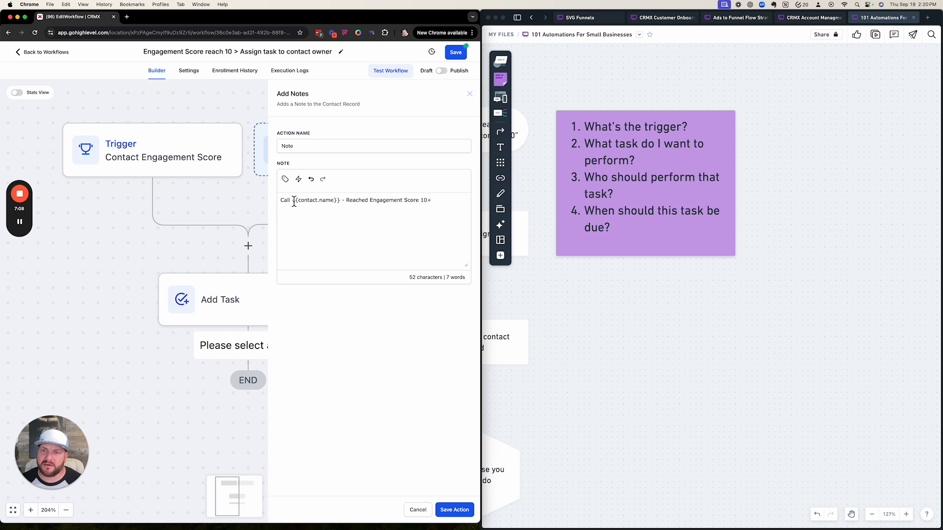
left_click_drag(295, 203, 276, 196)
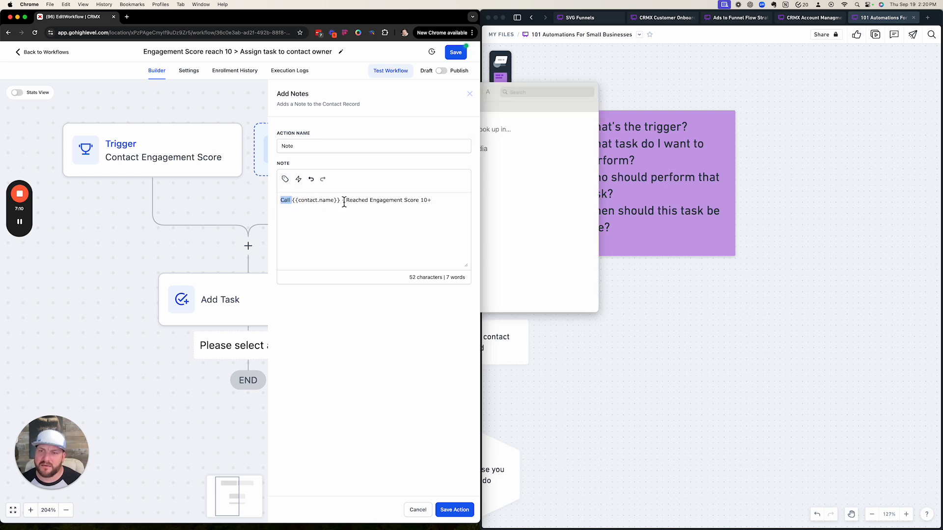
key("BackSpace")
left_click_drag(335, 202, 331, 200)
key("BackSpace")
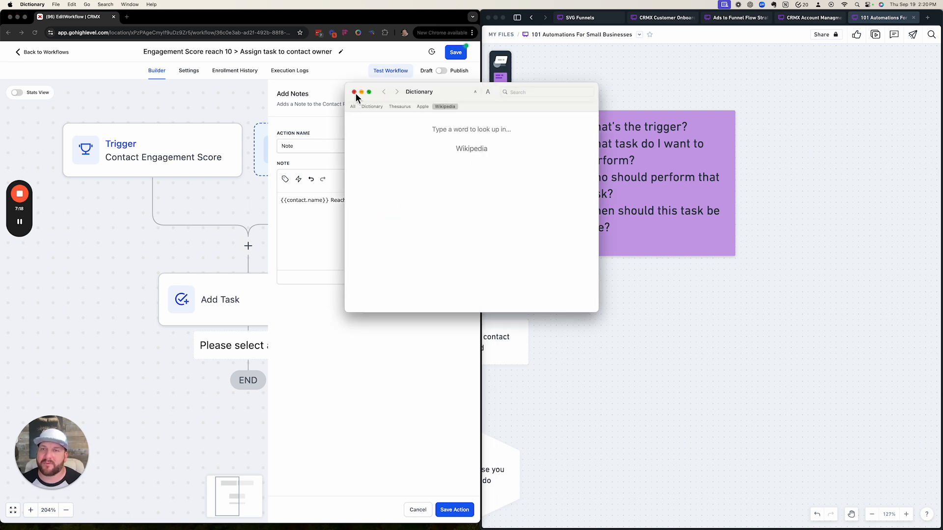
left_click(354, 95)
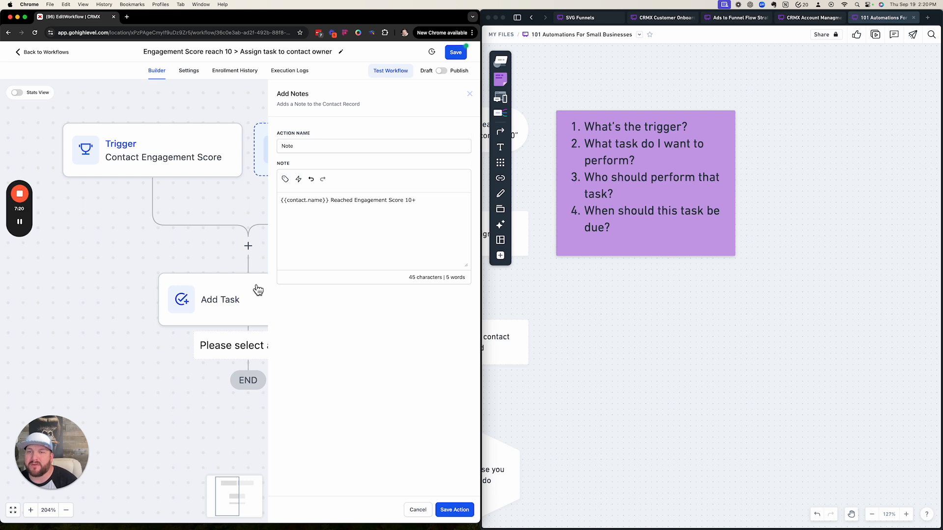
left_click(455, 511)
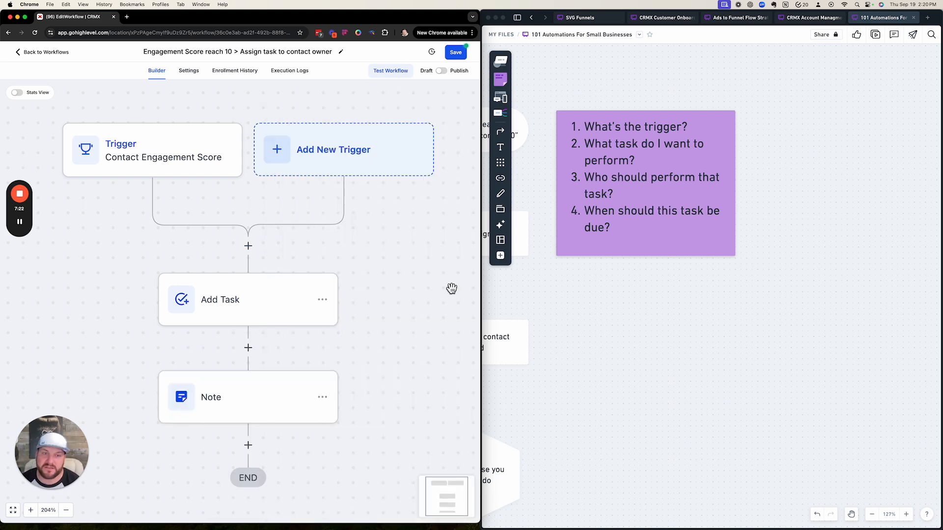
Search the workflow actions for "assi" and insert an Assign To User action between the trigger and Add Task.
scroll(588, 323, "left", 4)
scroll(588, 322, "up", 2)
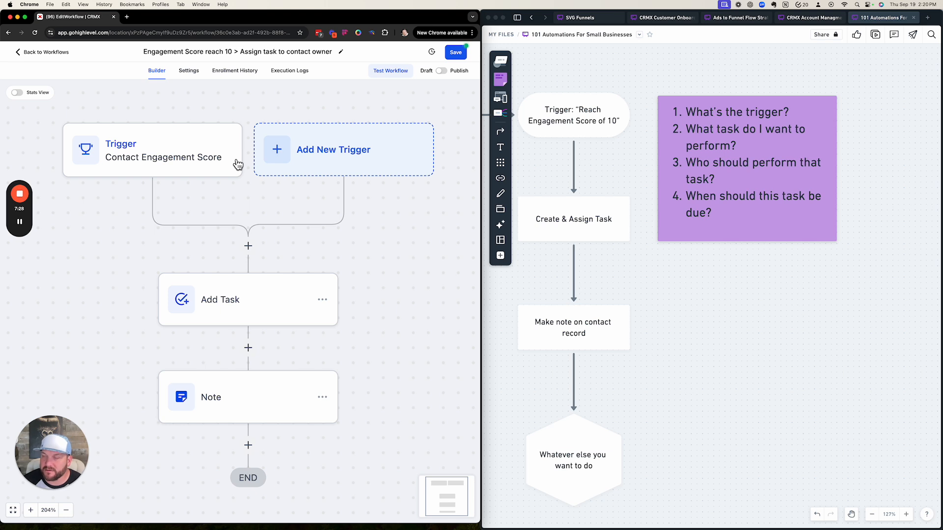
scroll(135, 257, "down", 1)
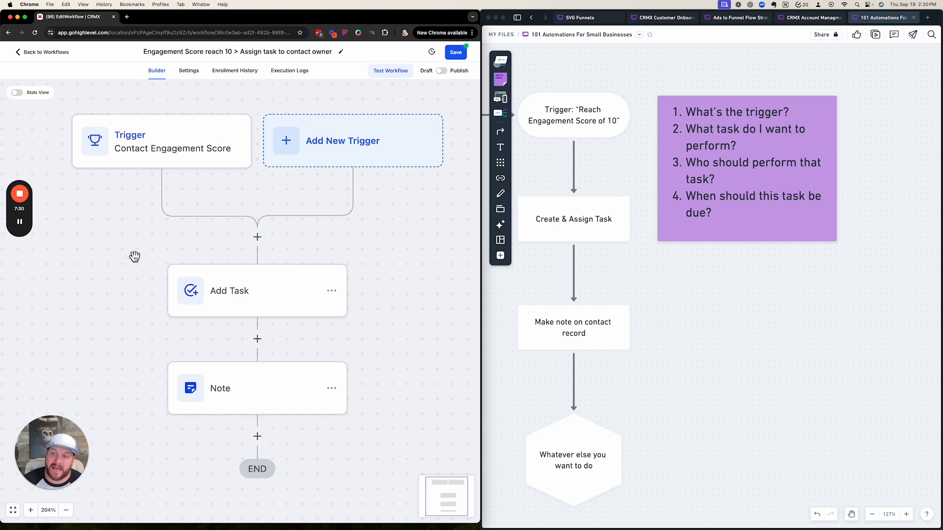
scroll(135, 257, "up", 1)
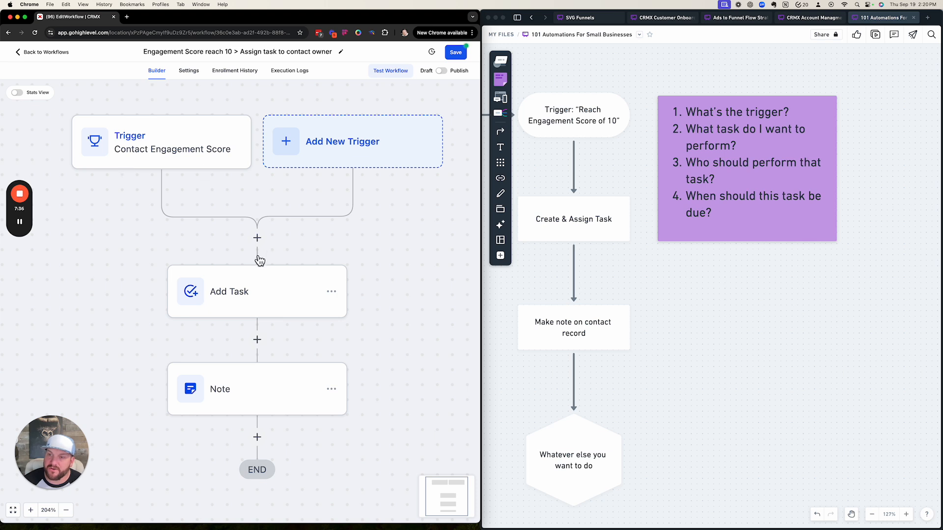
left_click(257, 238)
type("assi")
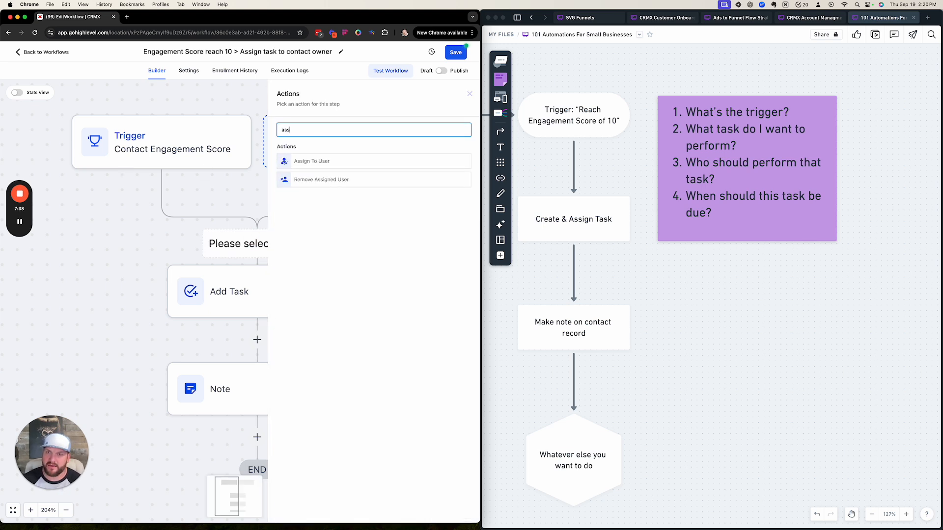
left_click(334, 166)
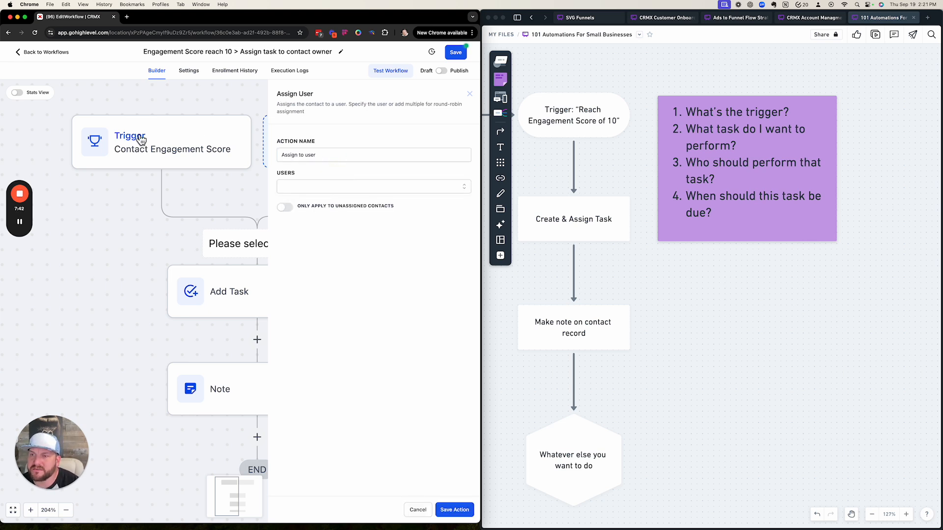
Select the first two listed users for the assignment and split the traffic between them Equally.
left_click(355, 189)
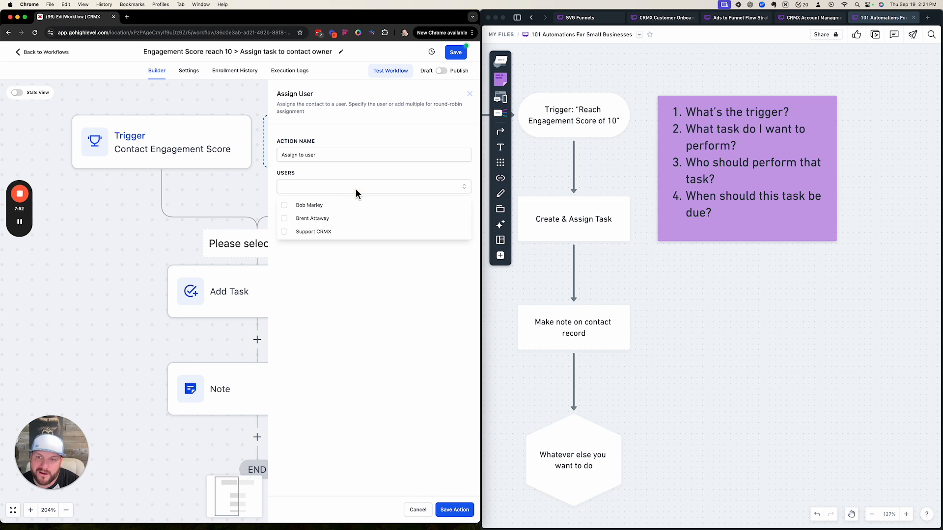
left_click(288, 208)
left_click(285, 219)
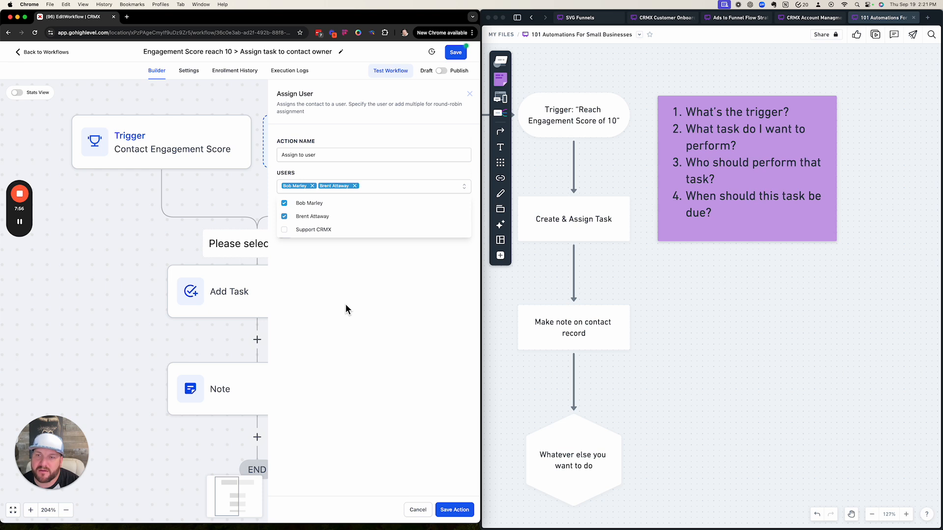
left_click(346, 306)
left_click(290, 216)
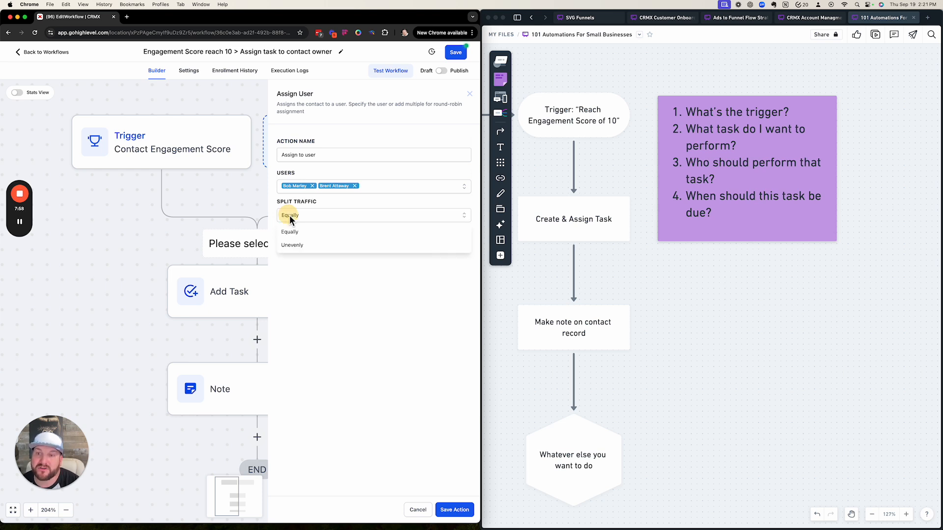
left_click(284, 236)
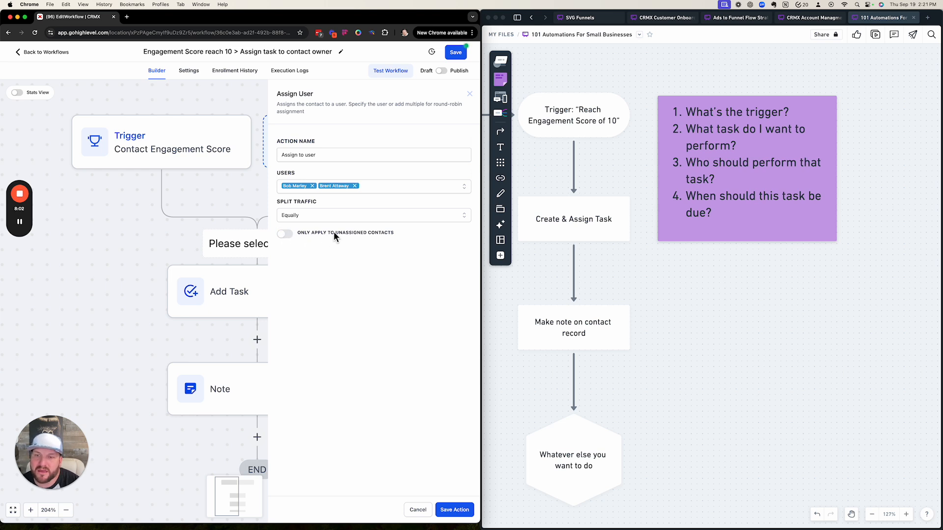
Restrict the assignment to unassigned contacts only, and save both the action and the workflow.
left_click(298, 239)
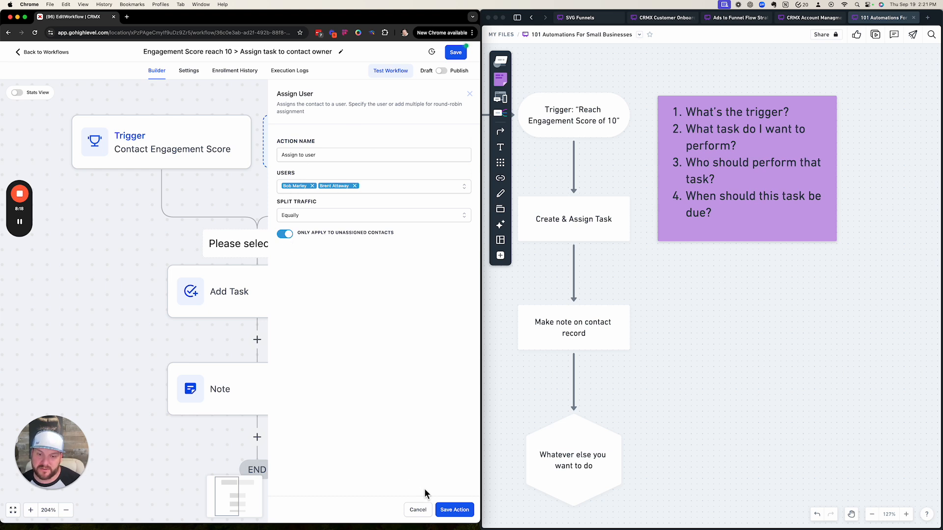
left_click(455, 511)
left_click(455, 50)
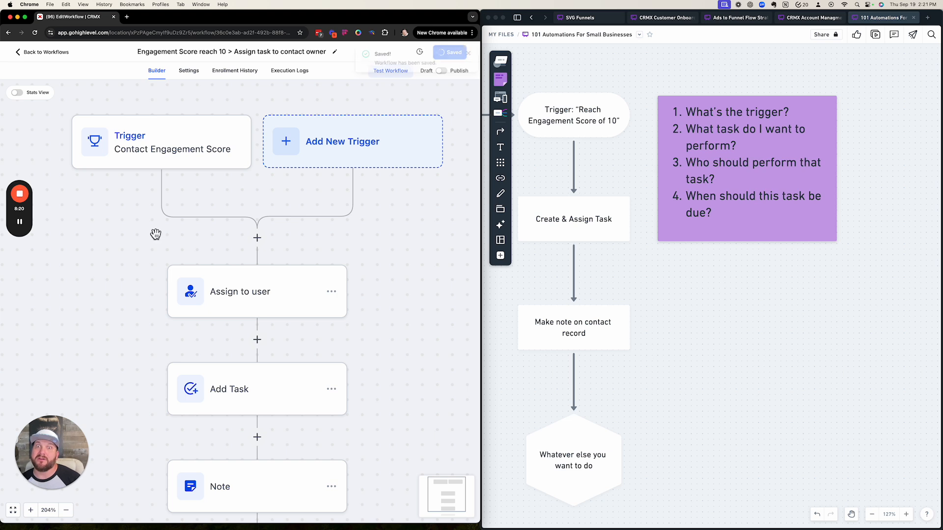
left_click(468, 55)
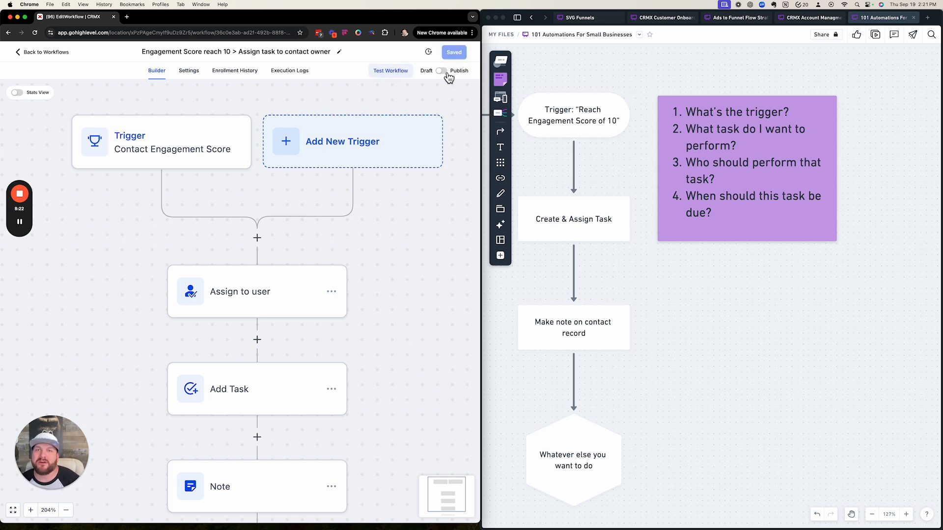
Try setting the workflow to Publish and saving it, and return it to Draft with another save.
left_click(464, 58)
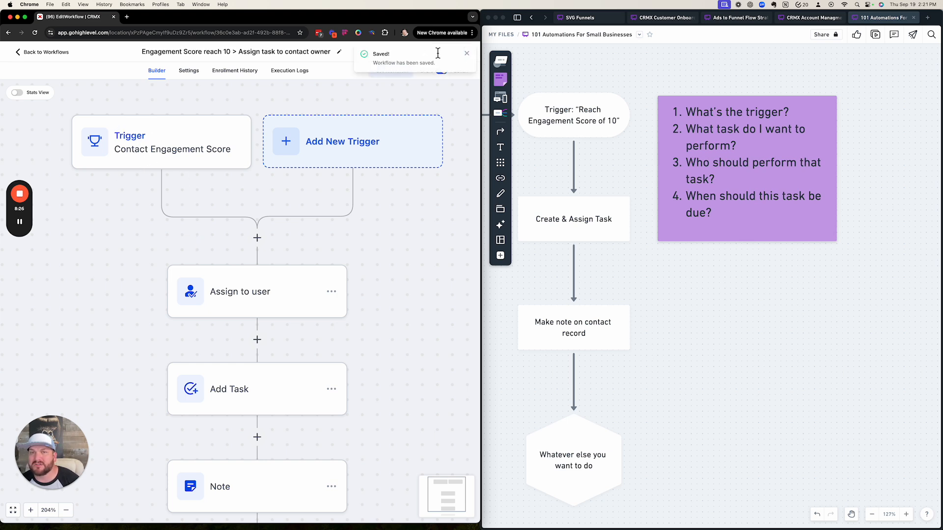
left_click(467, 54)
left_click(442, 72)
left_click(453, 52)
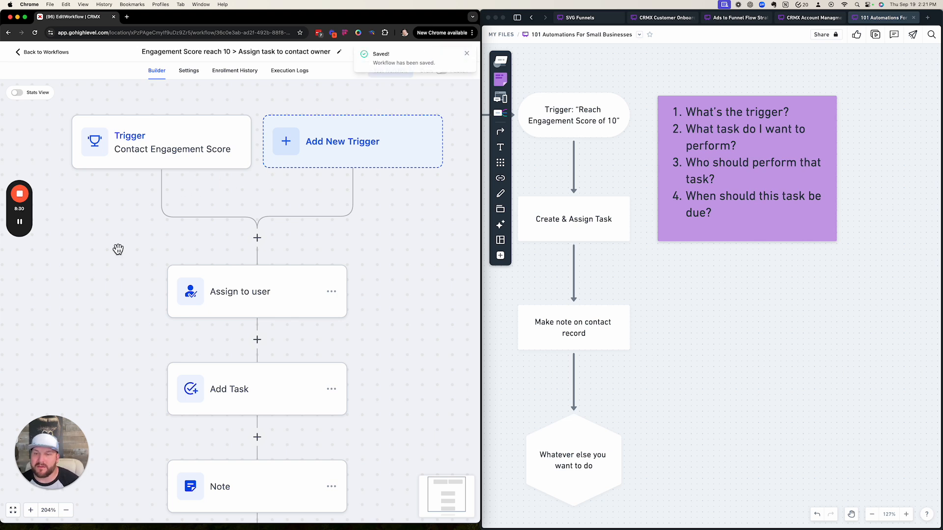
left_click(467, 53)
Copy the single Add Task action and paste the copy between Add Task and Note.
scroll(231, 255, "down", 2)
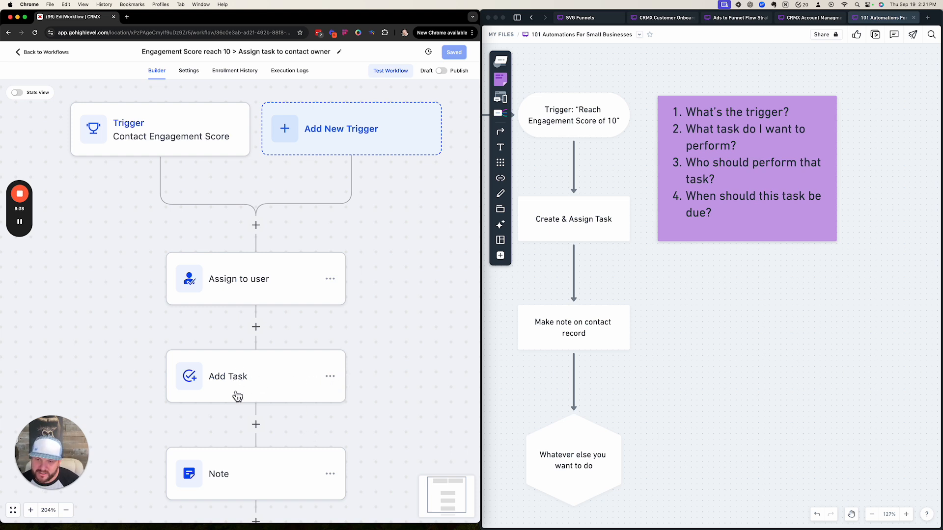
left_click(330, 378)
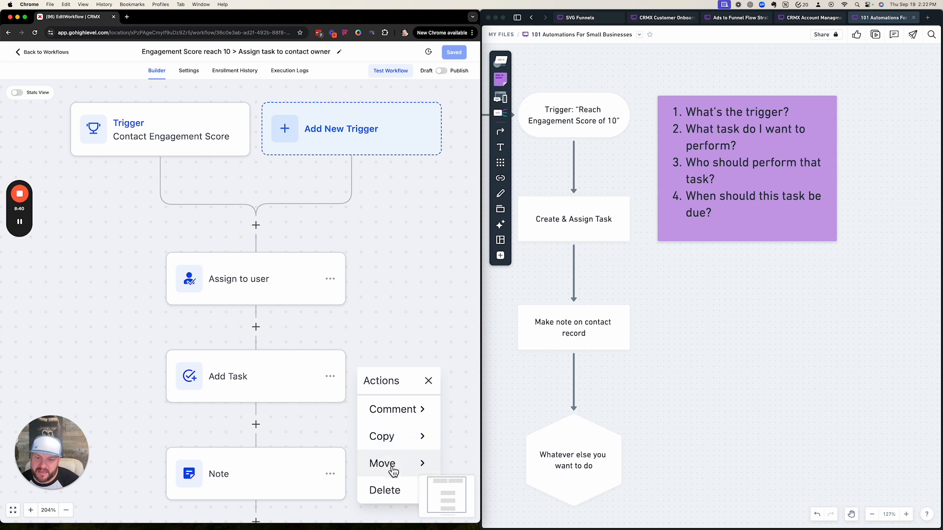
left_click(409, 434)
scroll(407, 433, "down", 3)
scroll(407, 432, "down", 3)
scroll(406, 432, "right", 2)
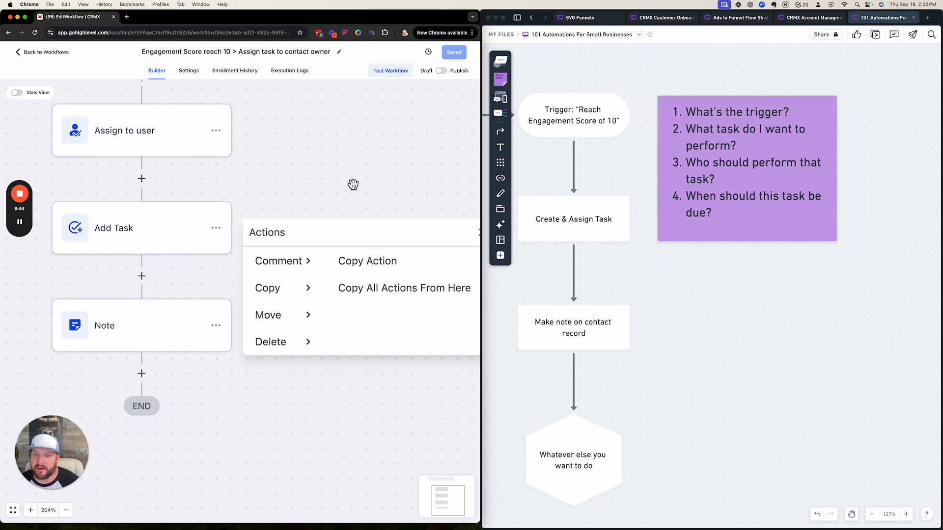
left_click(369, 261)
left_click(161, 265)
Assign the copied Add Task action to the second user in the assignee list and save the action.
left_click(129, 320)
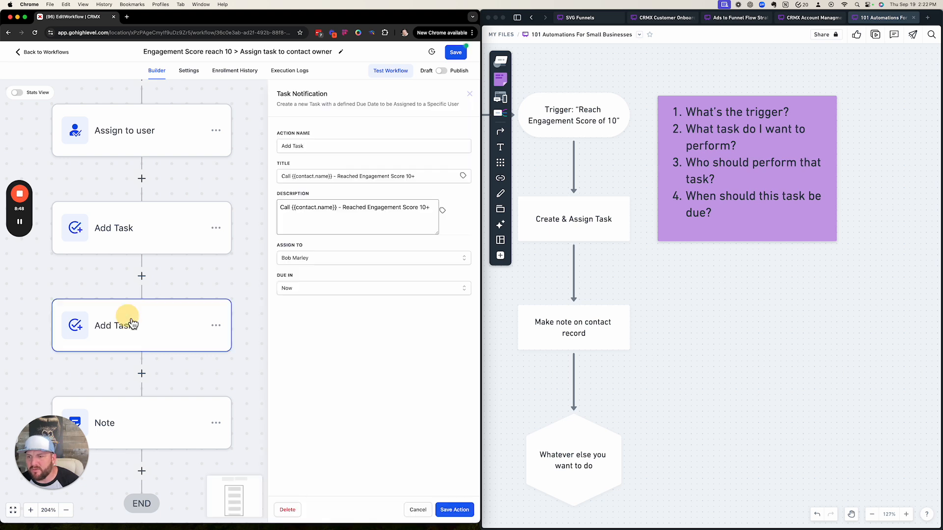
left_click(317, 146)
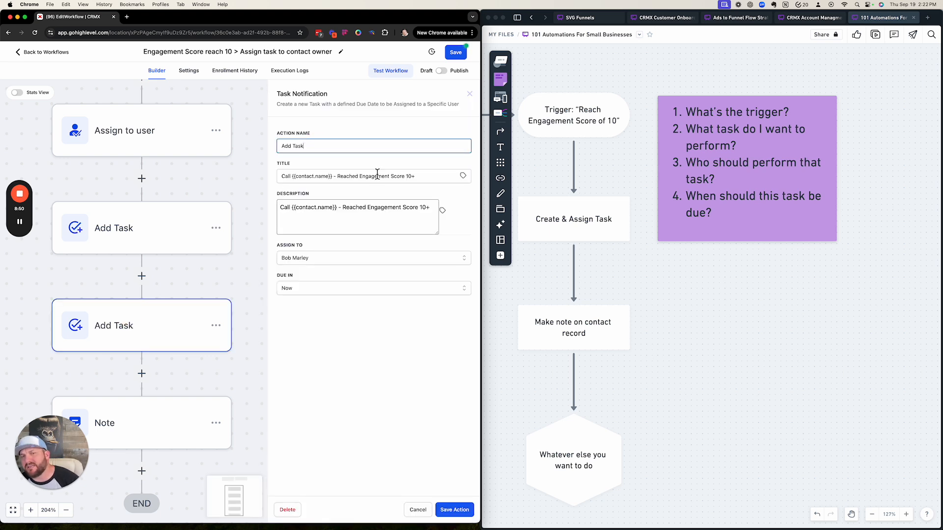
left_click(308, 207)
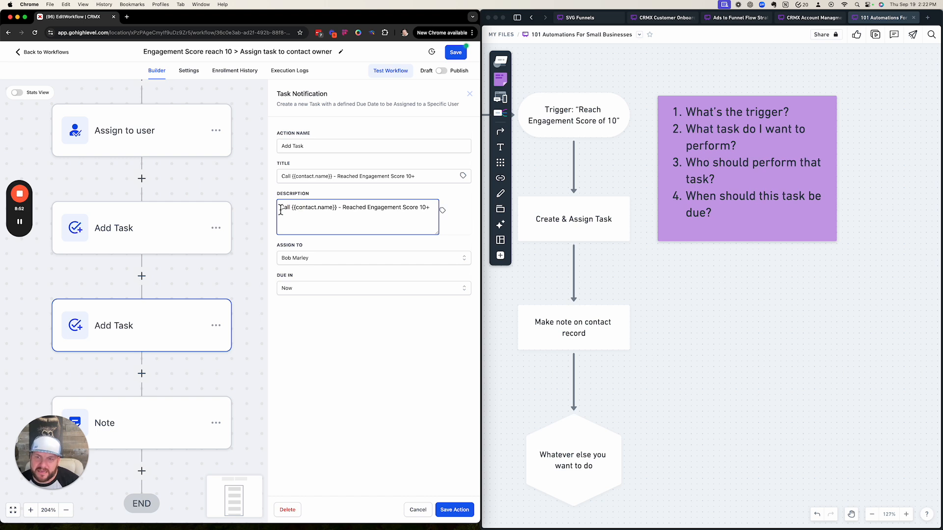
left_click(297, 260)
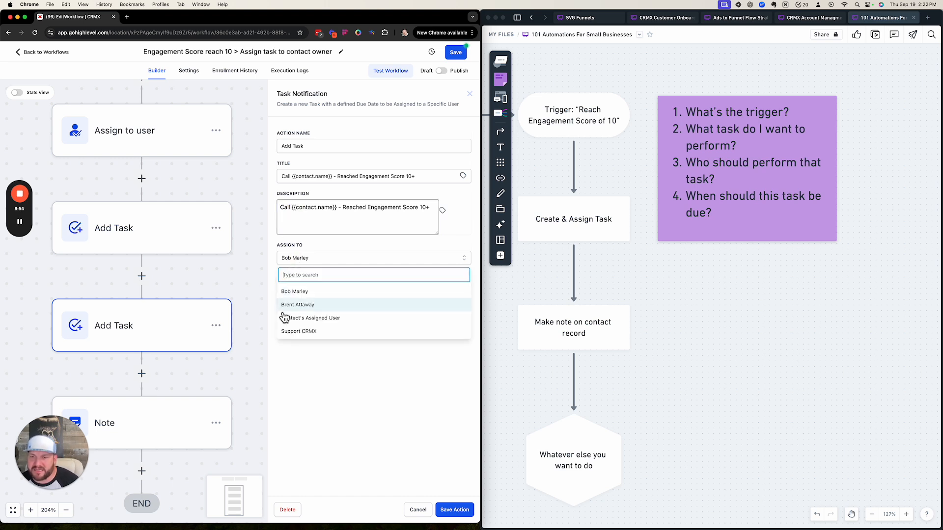
left_click(301, 306)
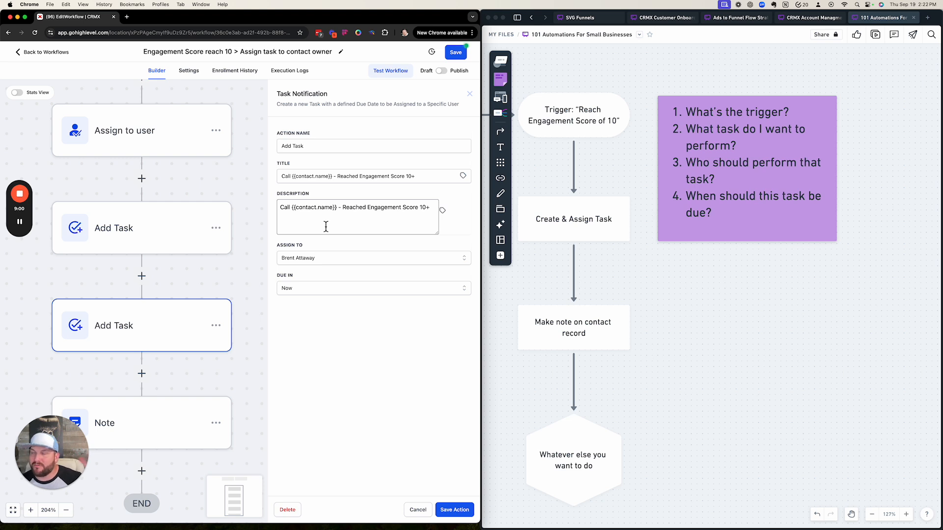
scroll(243, 126, "up", 5)
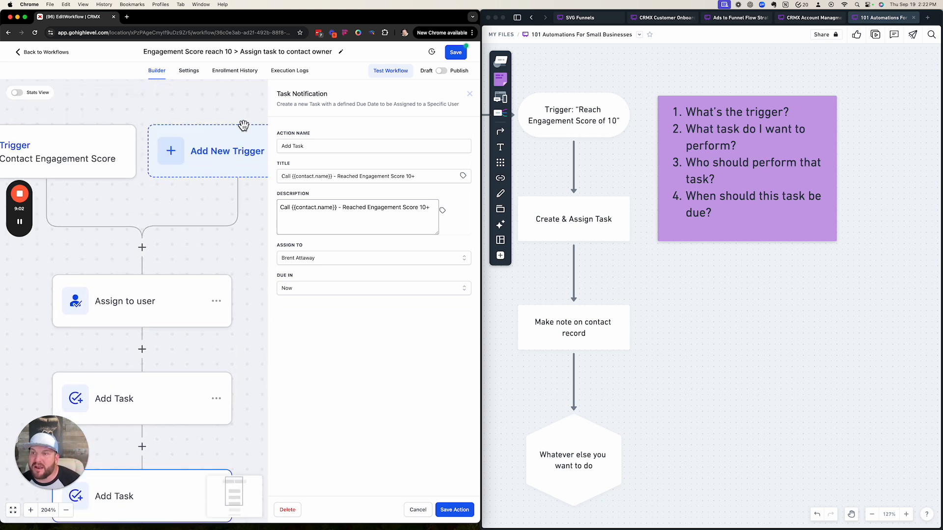
scroll(79, 160, "left", 3)
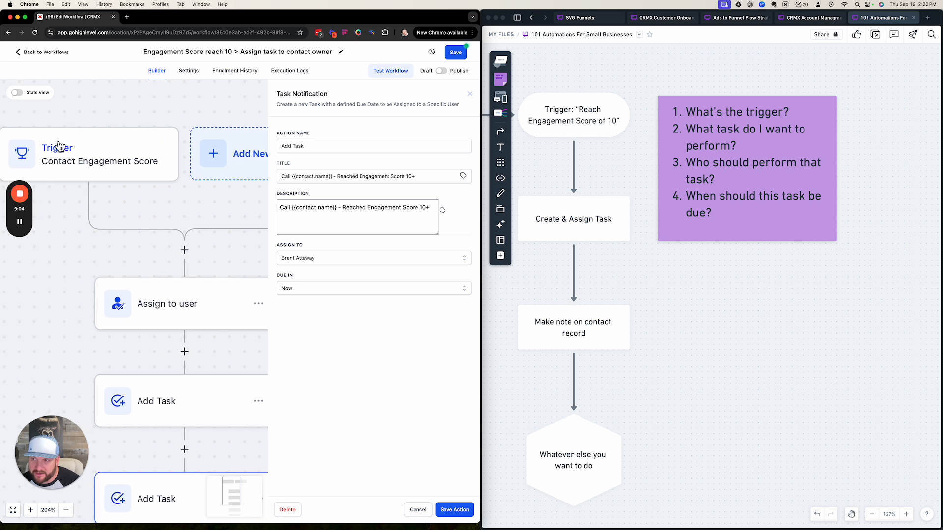
left_click(455, 513)
scroll(158, 182, "left", 3)
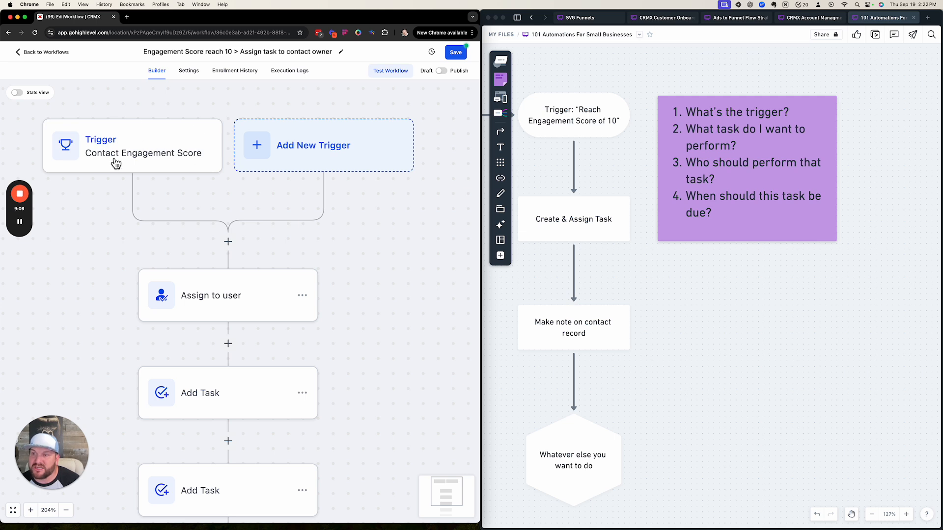